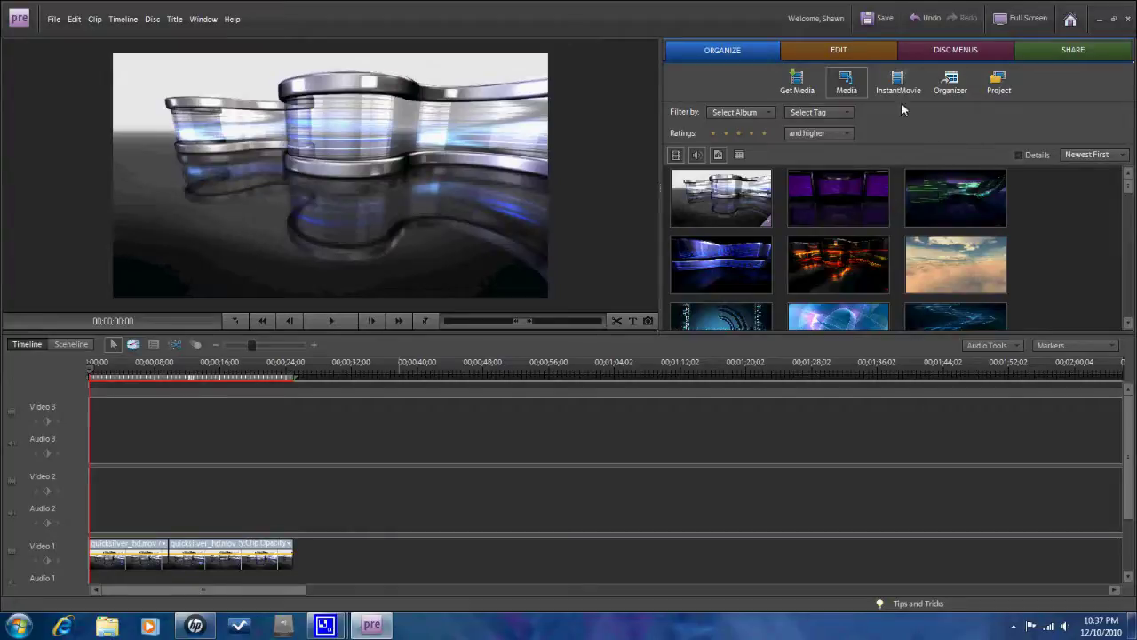
Drag purple_stage_hd.mov and then jade_bowl_hd.mov onto Video 1 after the quicksilver clips
click(798, 83)
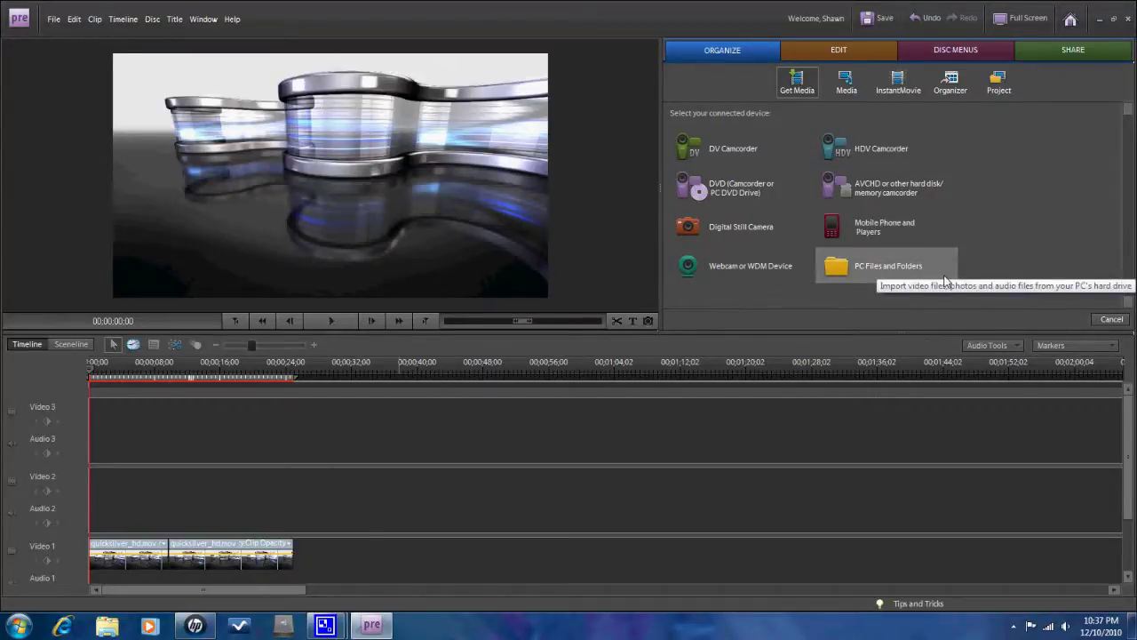
click(1112, 319)
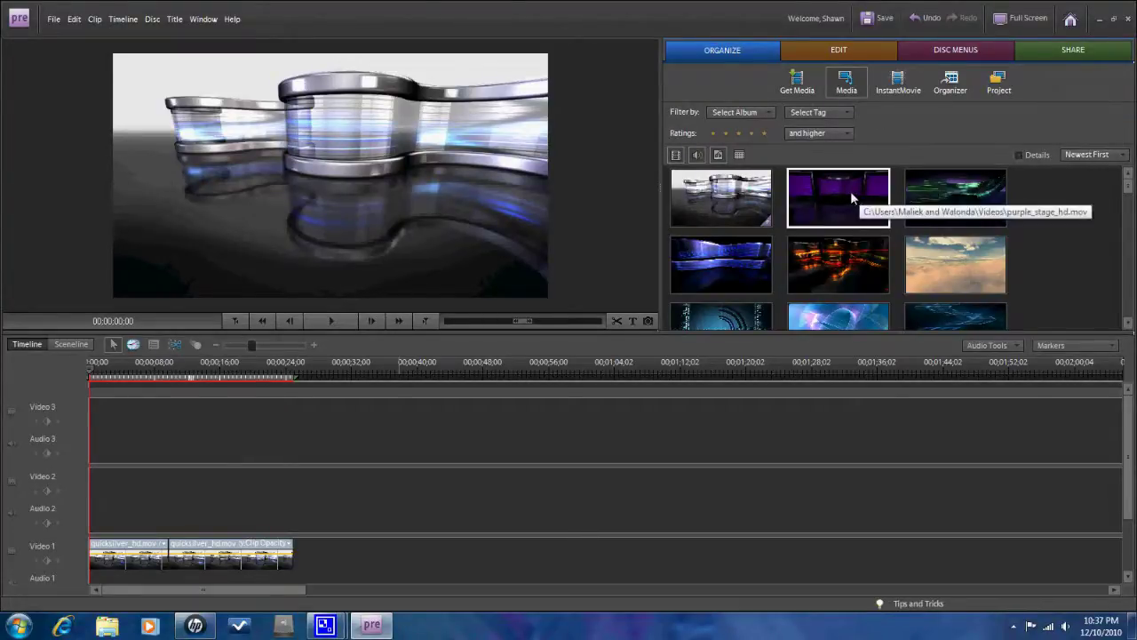
drag(850, 191, 298, 561)
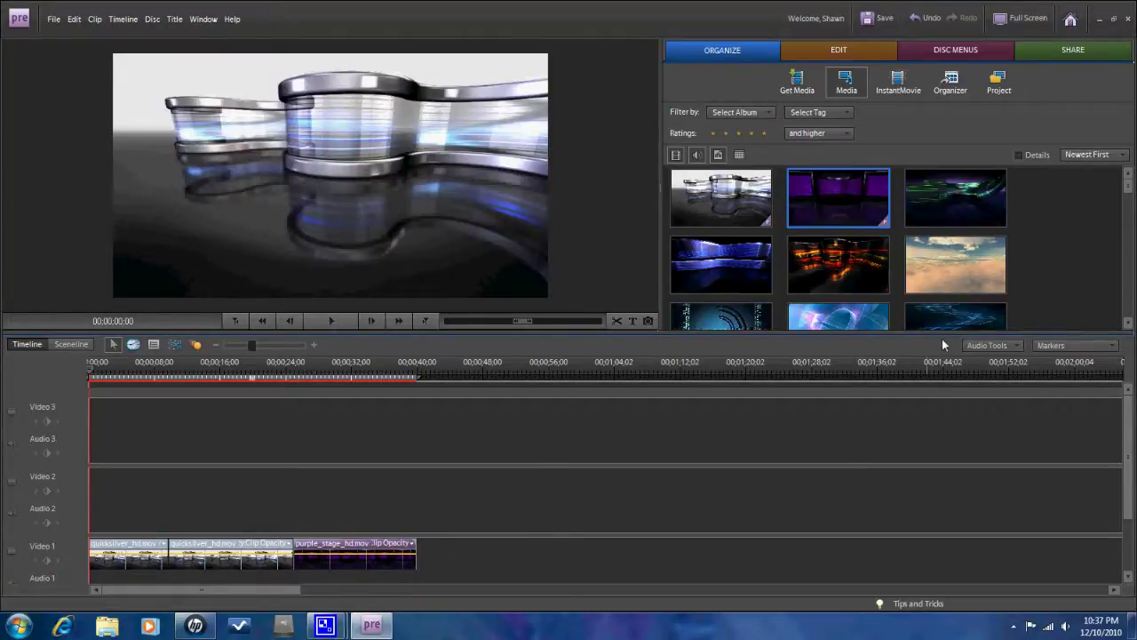
drag(954, 194, 428, 566)
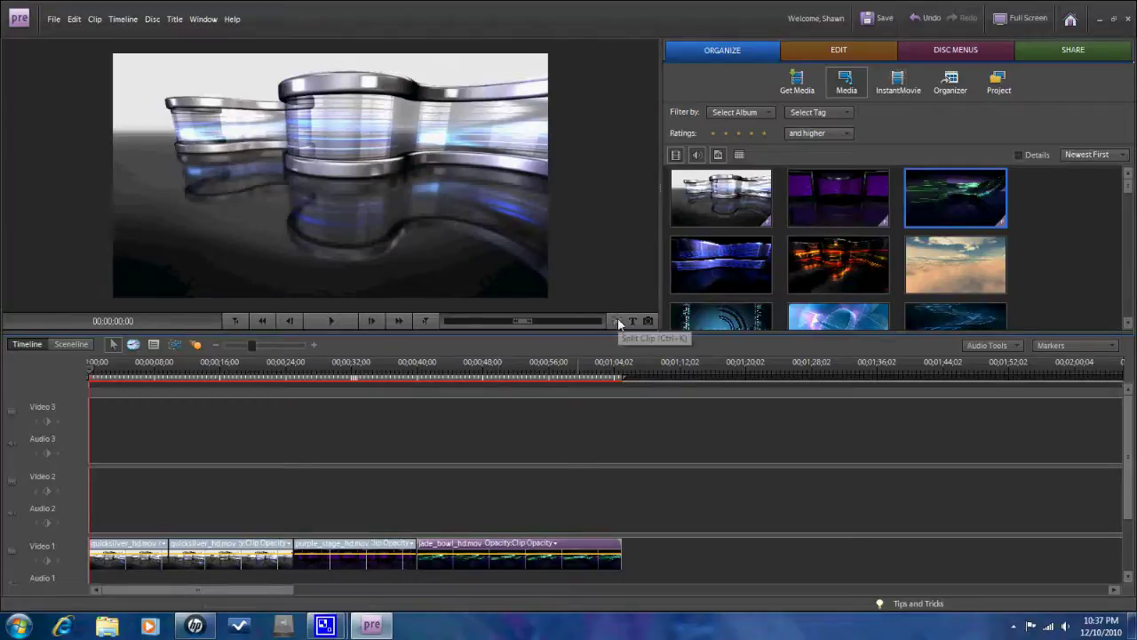
double_click(466, 557)
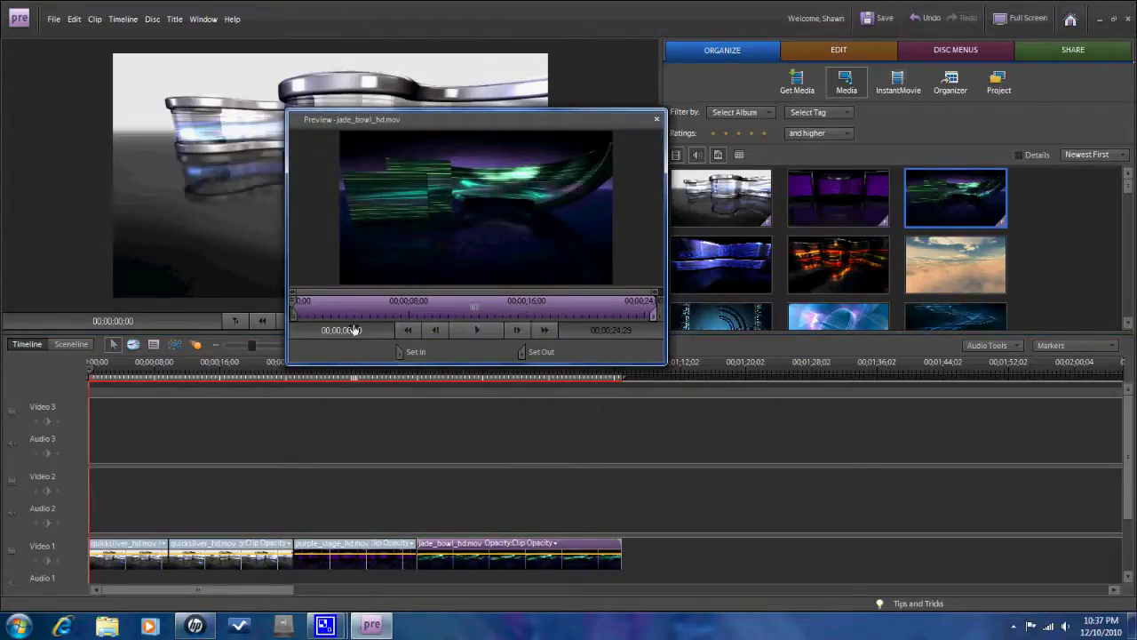
mouse_move(647, 316)
mouse_down()
mouse_move(571, 317)
mouse_move(648, 318)
mouse_up()
mouse_move(294, 323)
mouse_down()
mouse_move(344, 318)
mouse_move(290, 324)
mouse_up()
click(484, 331)
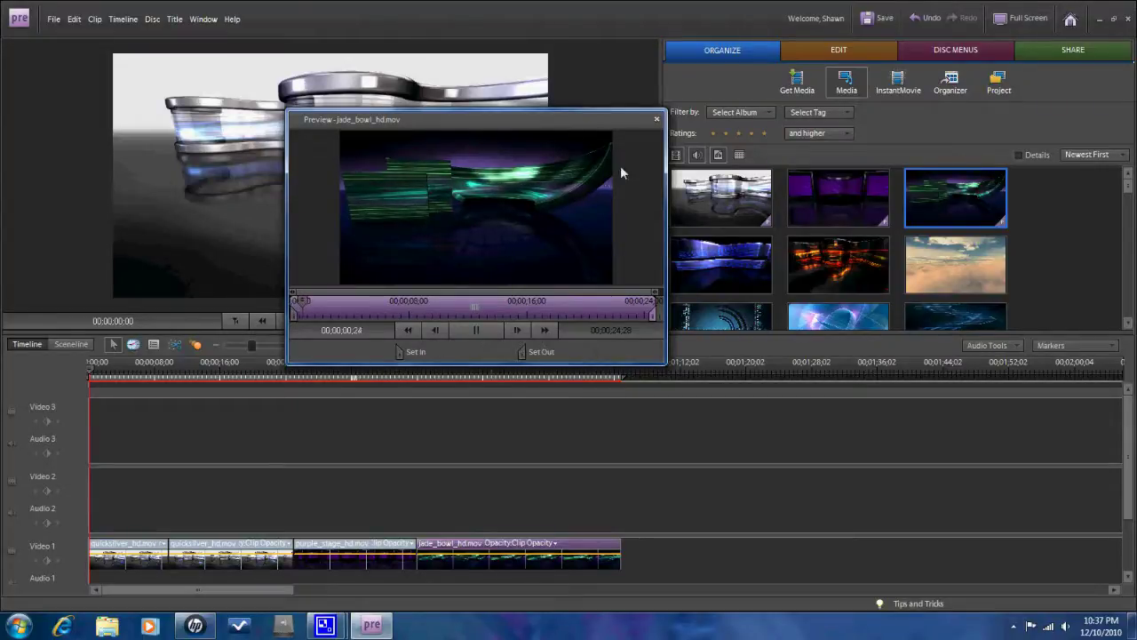
click(577, 431)
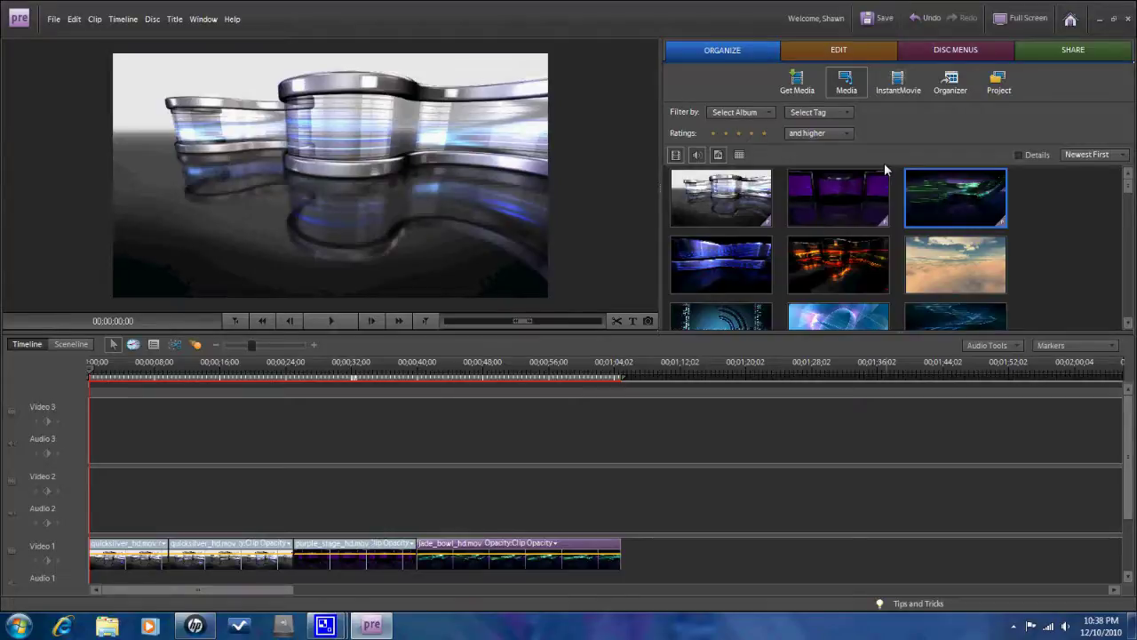
Switch to the Edit workspace's Video Effects and select the Video 1 clip for previewing
click(844, 51)
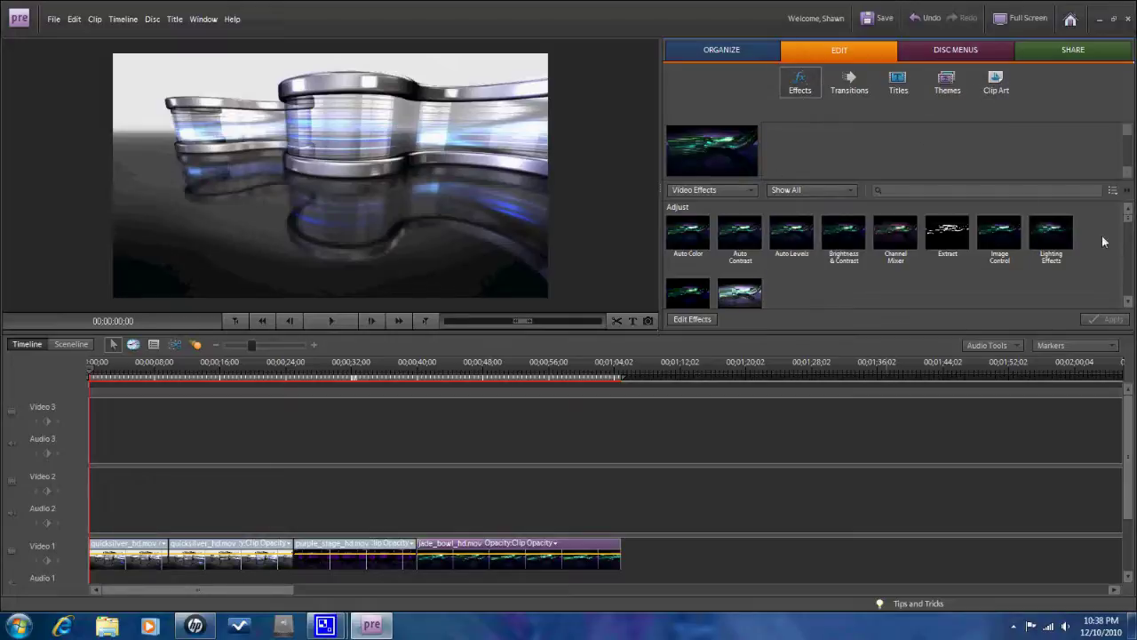
scroll(1129, 312, down, 4)
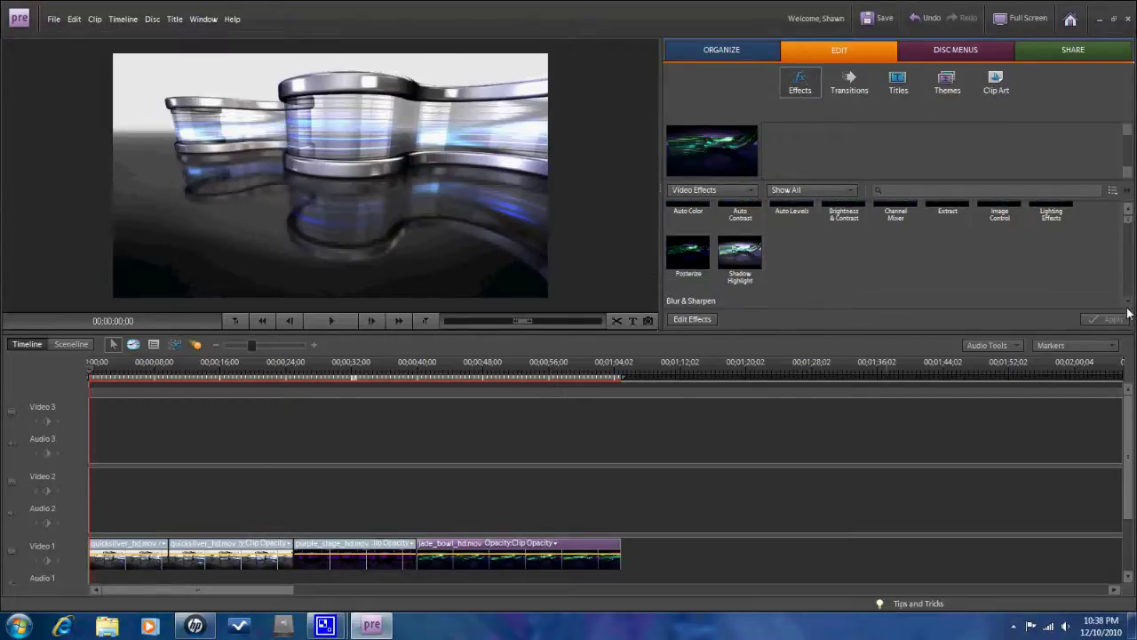
scroll(801, 266, down, 2)
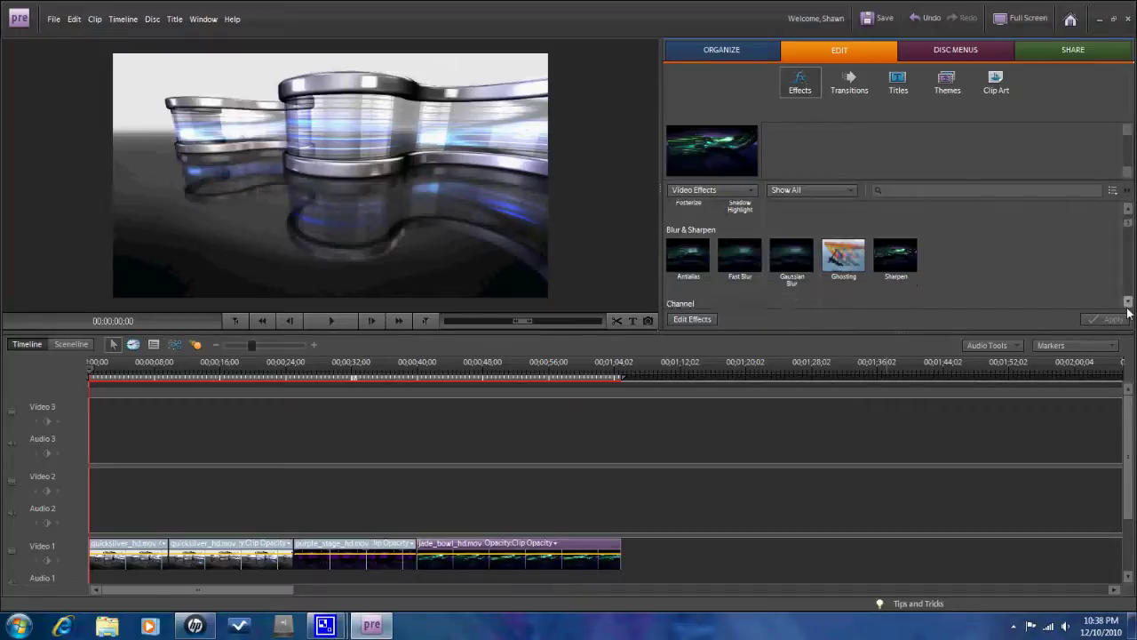
click(832, 243)
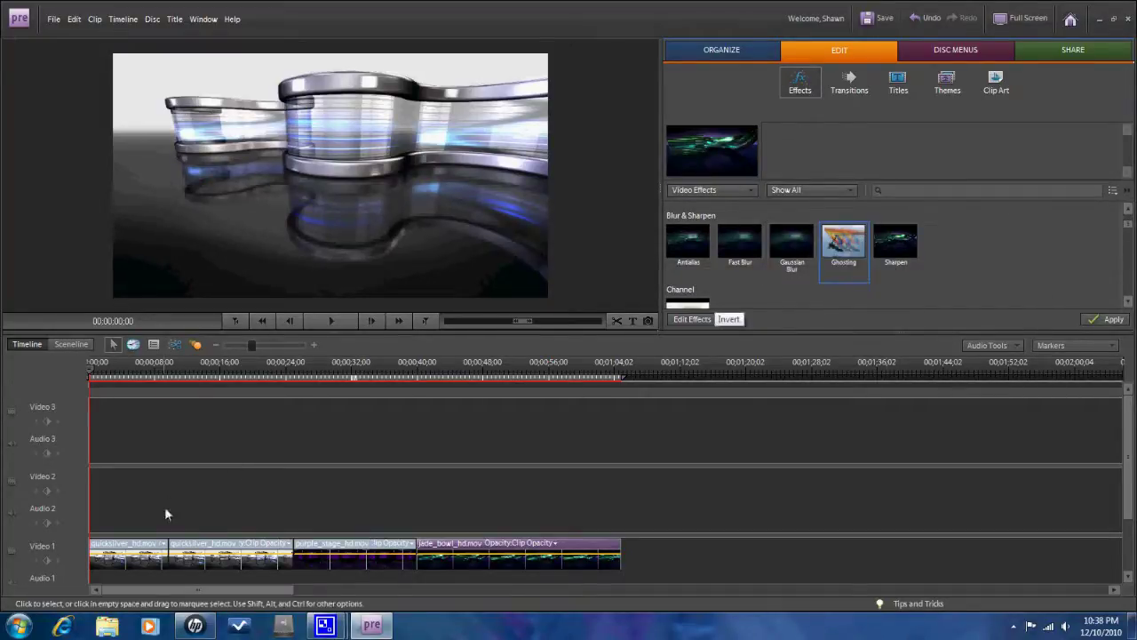
drag(165, 516, 639, 573)
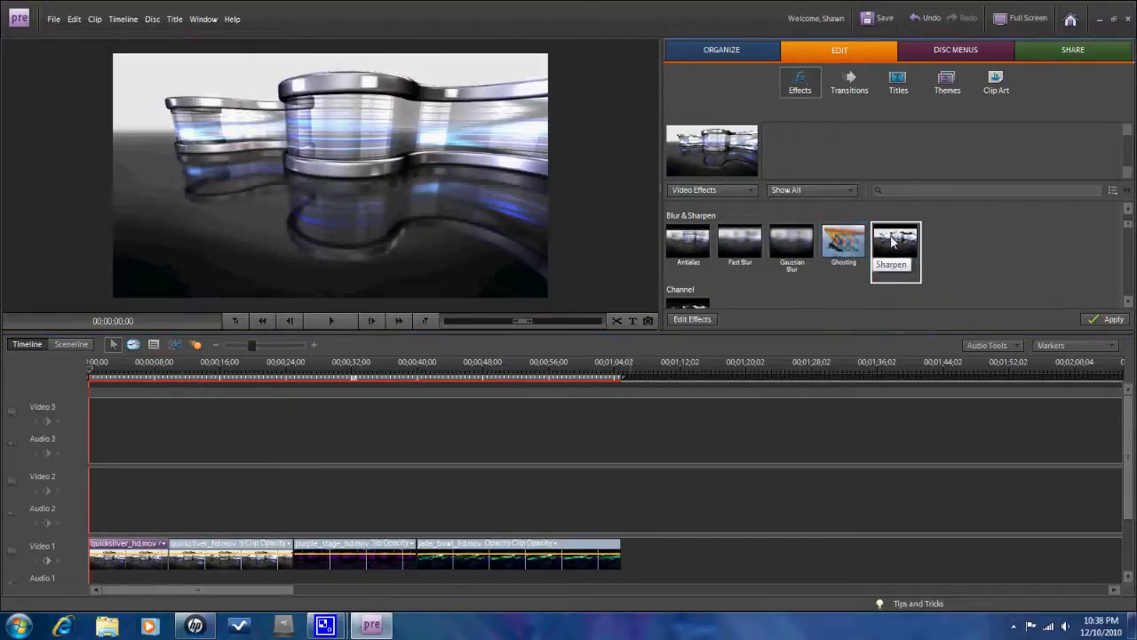
Browse the effect thumbnails from Fast Blur up to Lighting Effects in the Adjust category
click(746, 242)
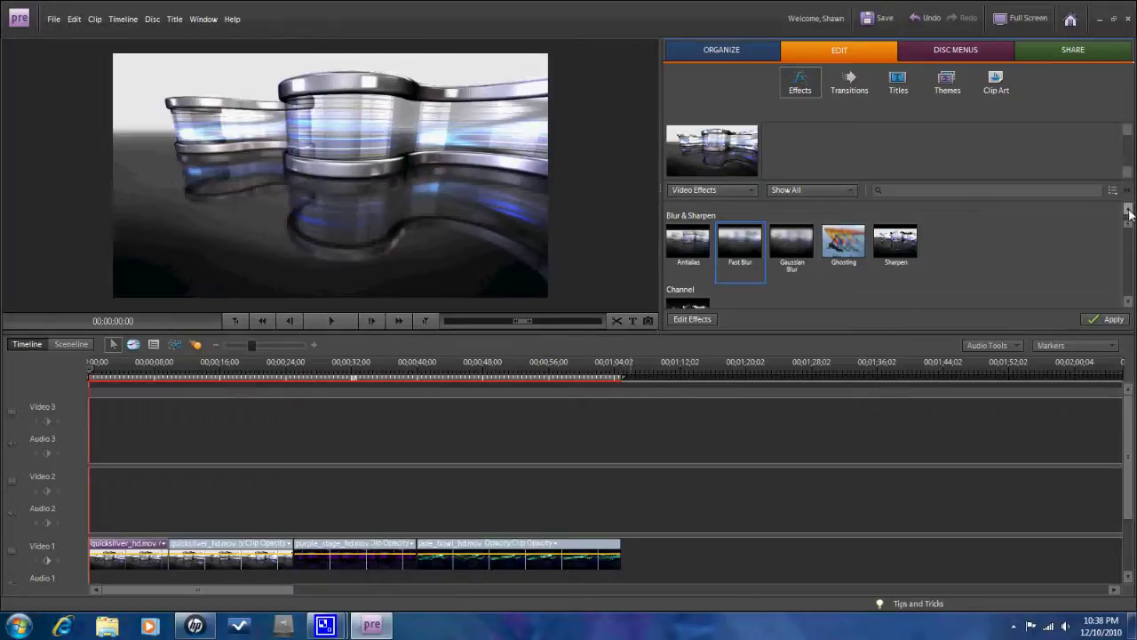
scroll(1127, 209, up, 3)
scroll(1131, 216, up, 1)
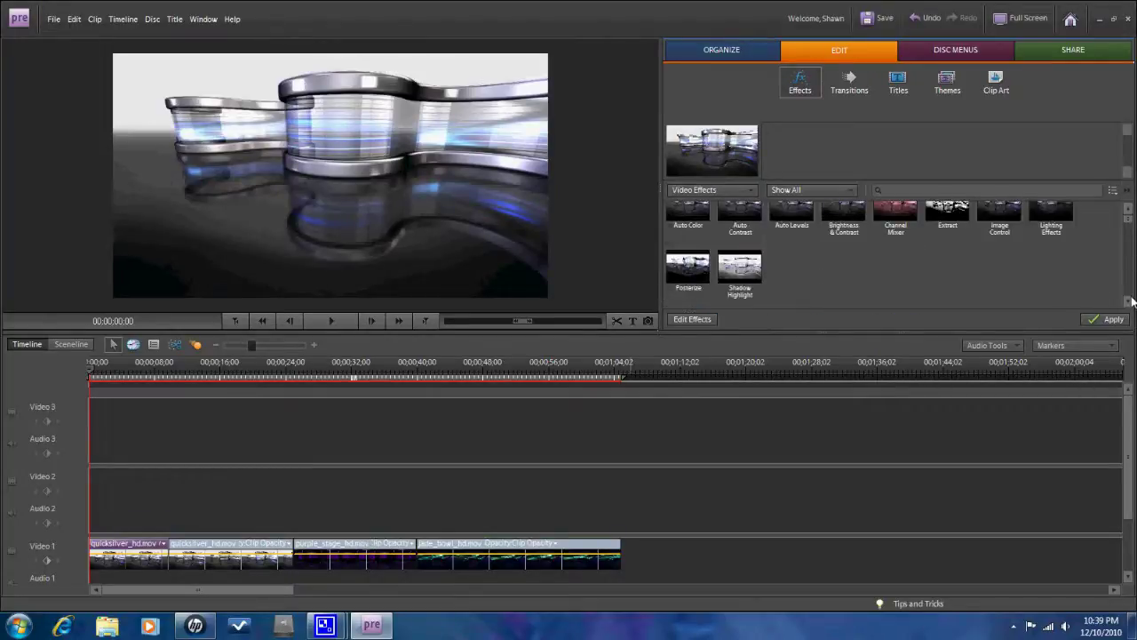
scroll(1130, 222, up, 1)
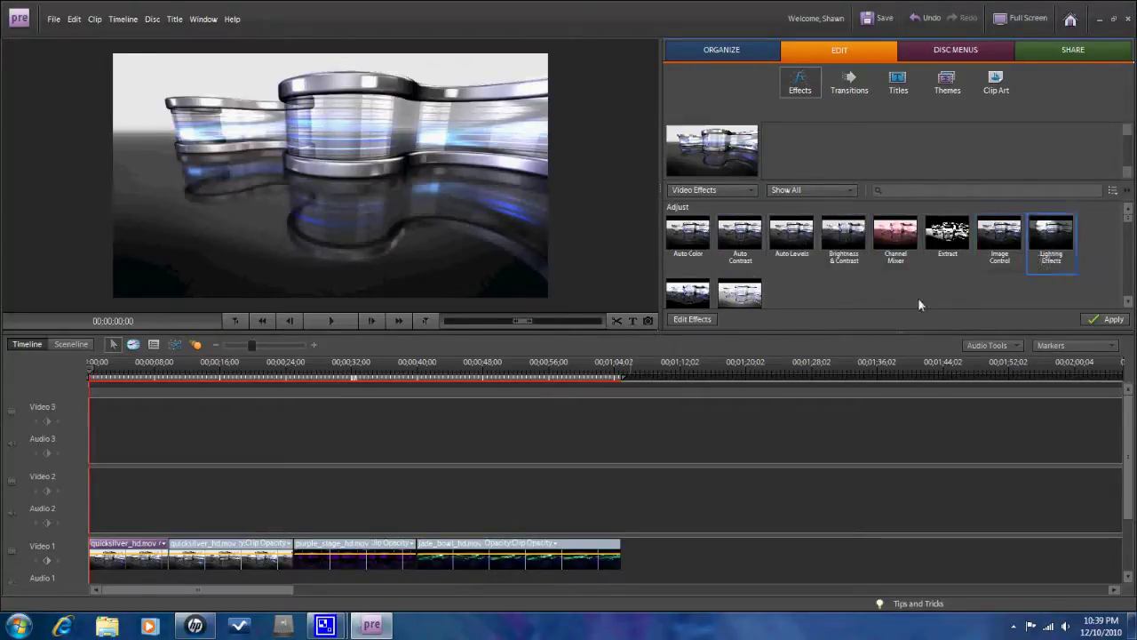
click(1052, 236)
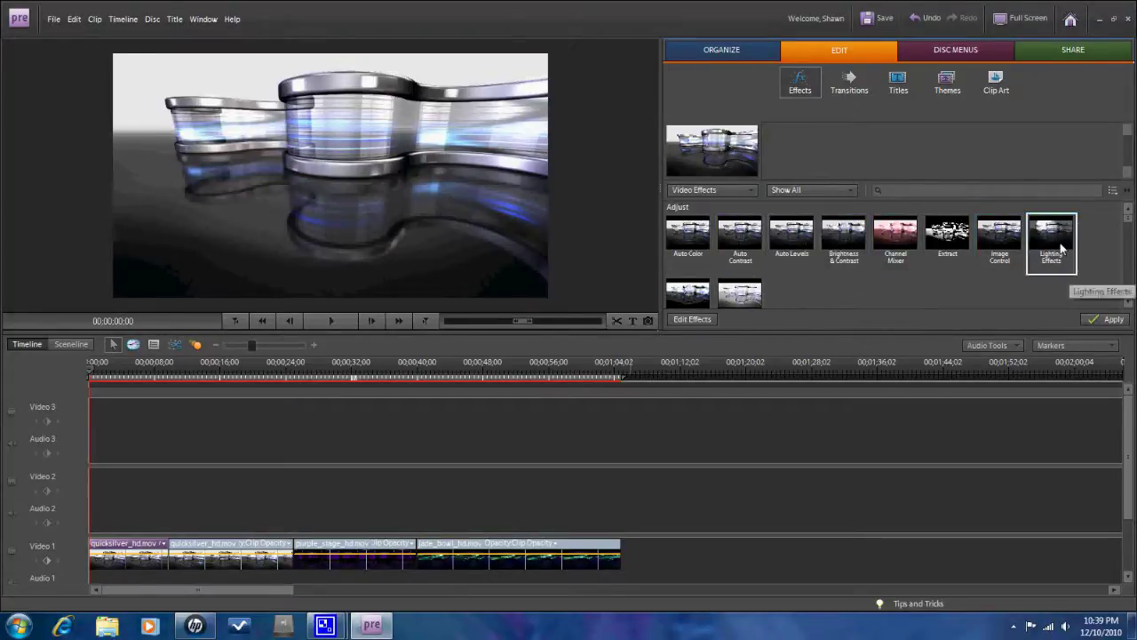
Apply Lighting Effects to quicksilver_hd.mov, remove and reapply it, and show its applied-effects list
click(1095, 319)
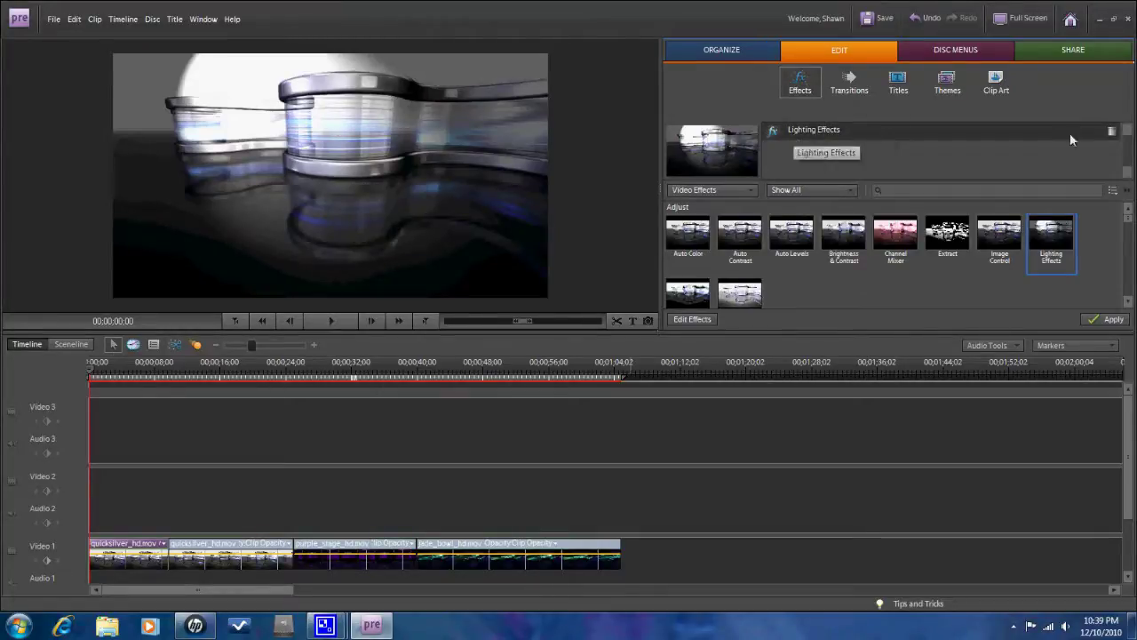
click(1110, 137)
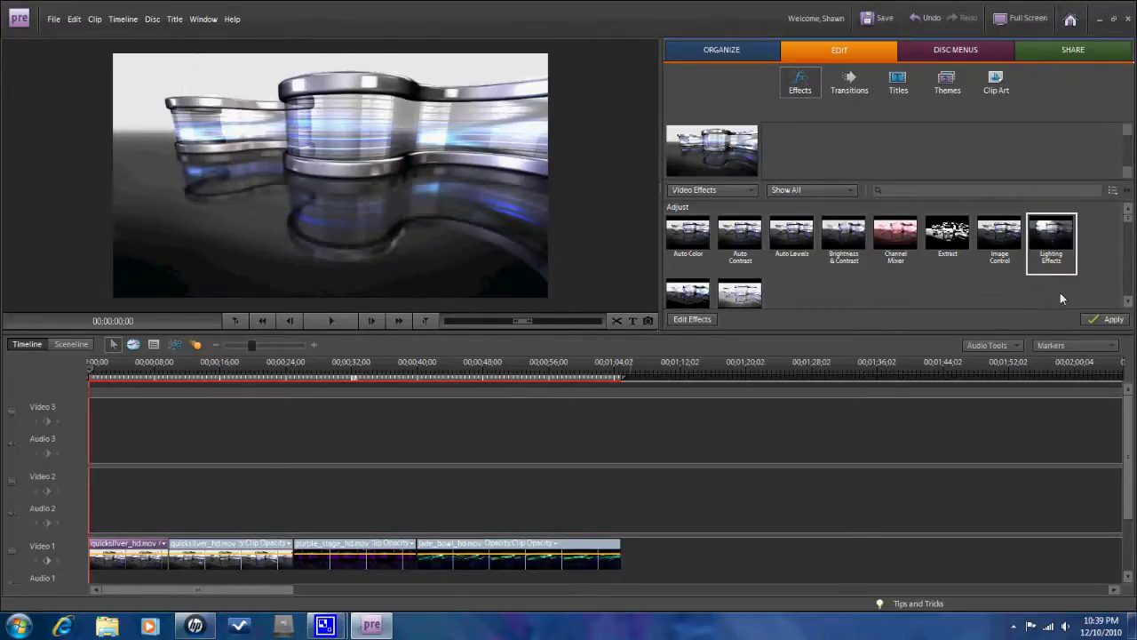
click(1108, 319)
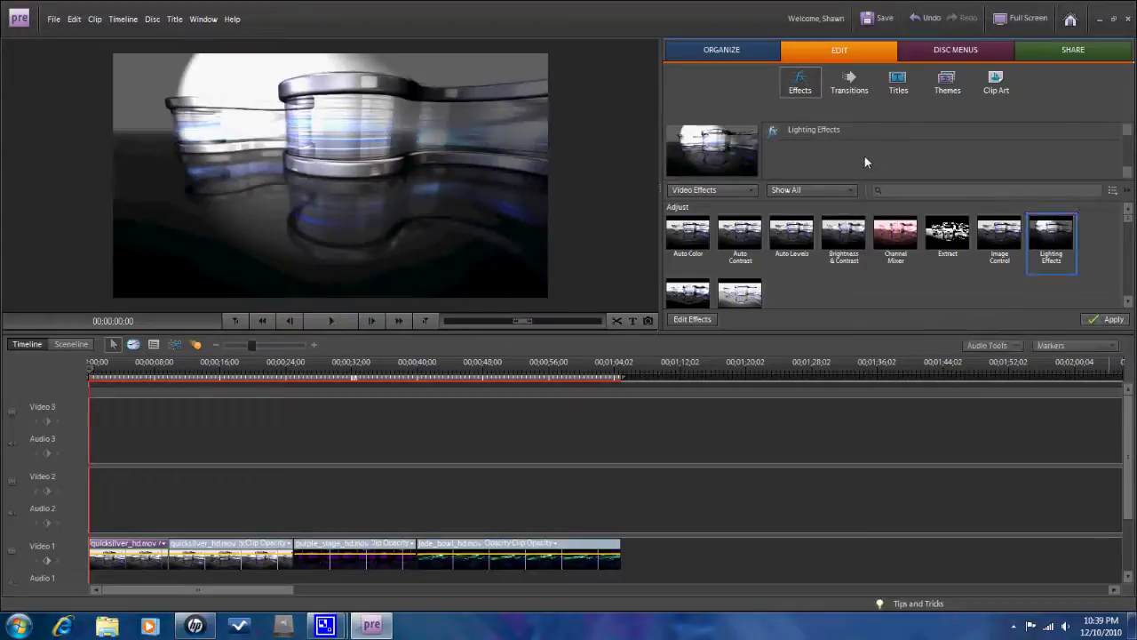
click(692, 321)
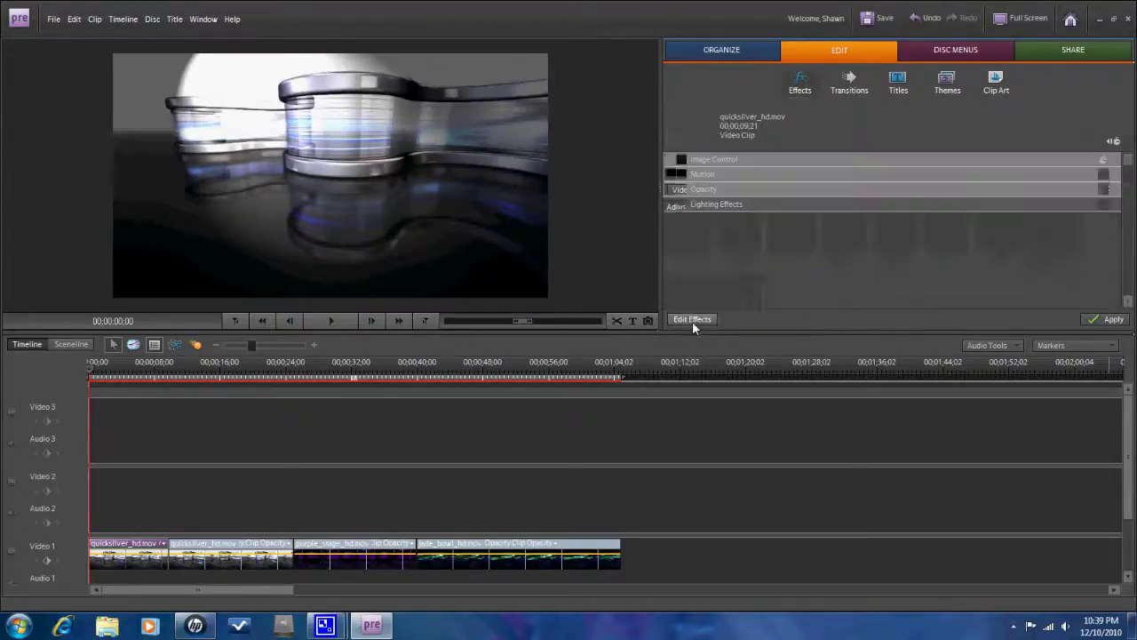
Expand and collapse Image Control, Opacity and Lighting Effects, ending with Motion settings expanded
click(682, 159)
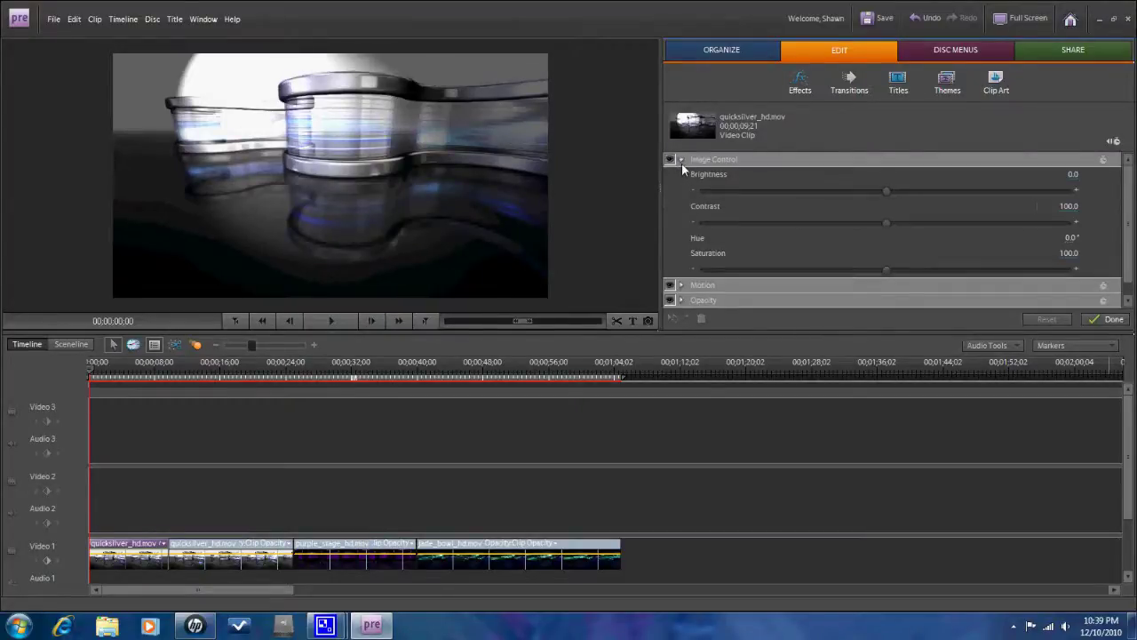
click(681, 161)
click(681, 175)
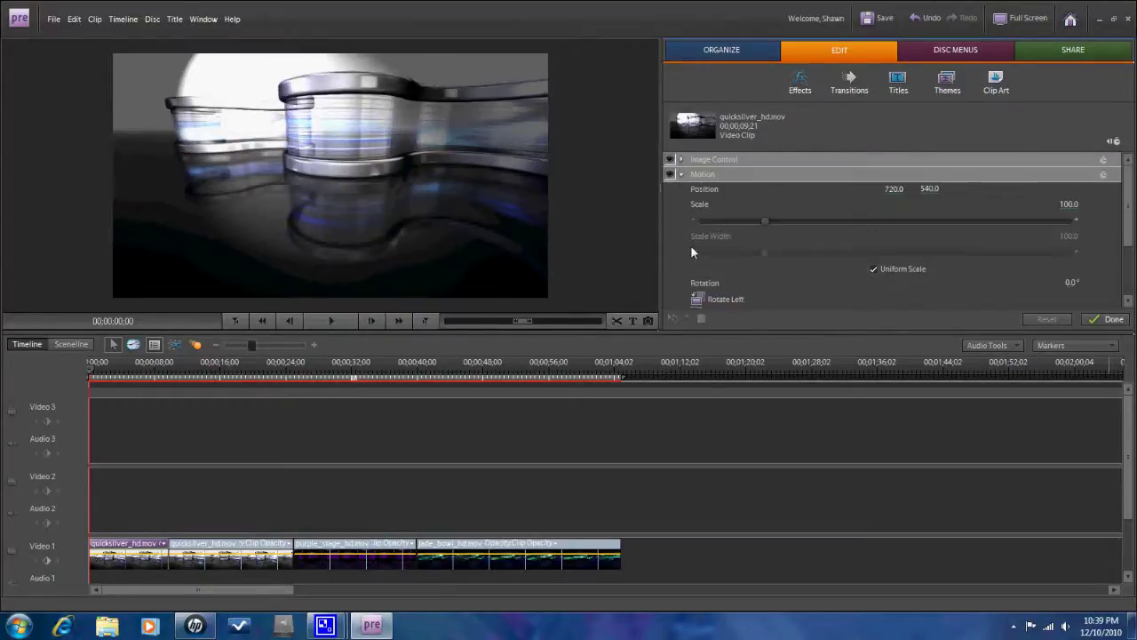
click(681, 175)
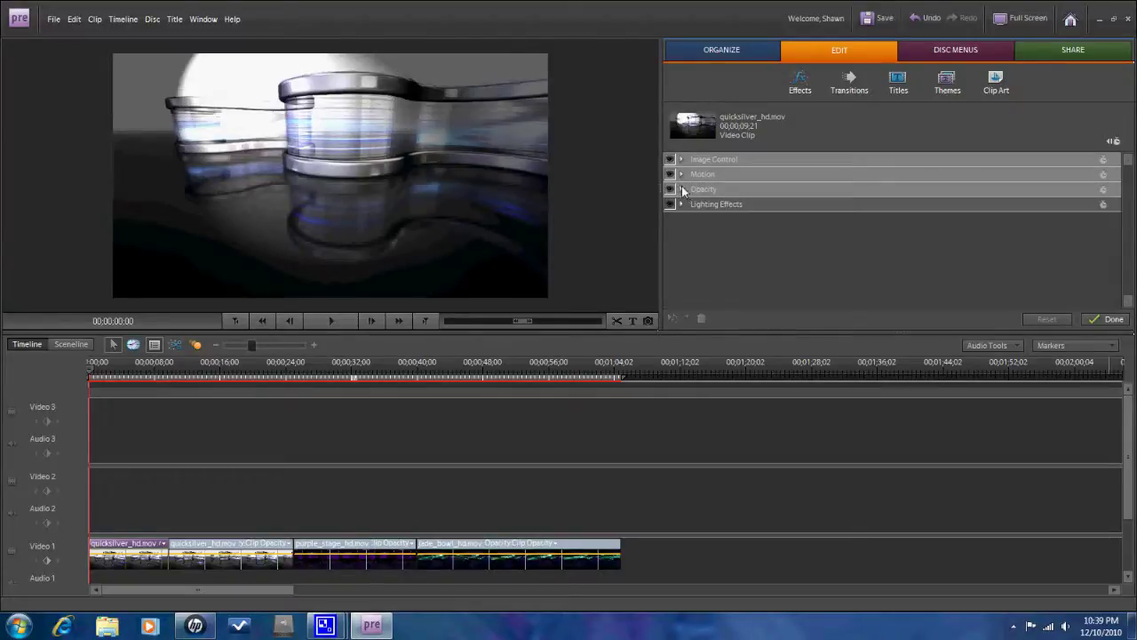
click(681, 188)
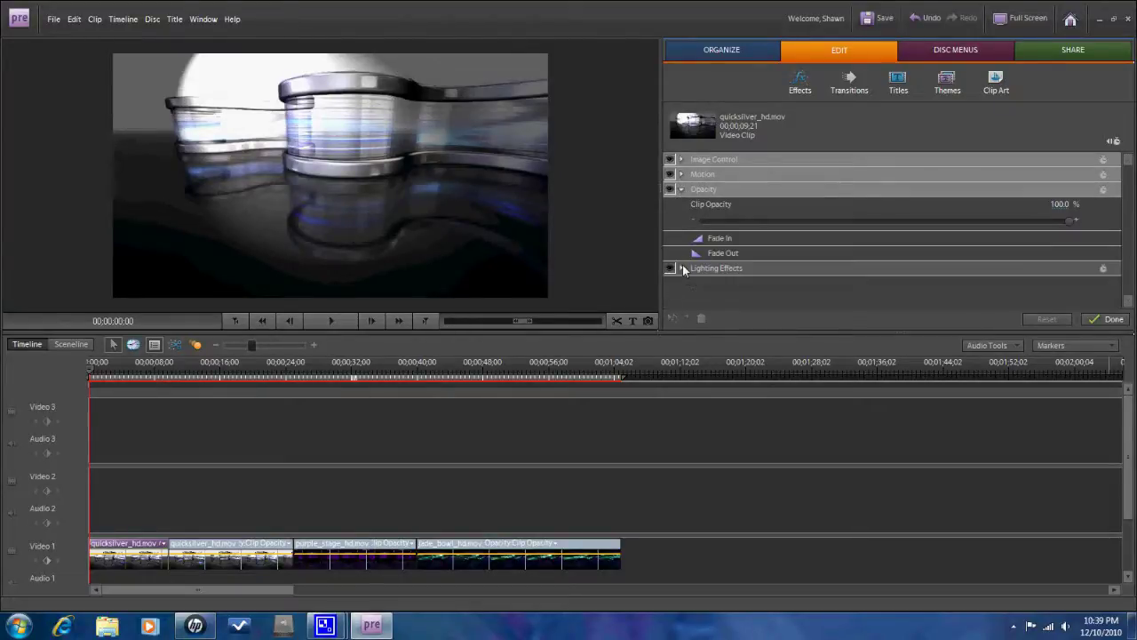
click(680, 268)
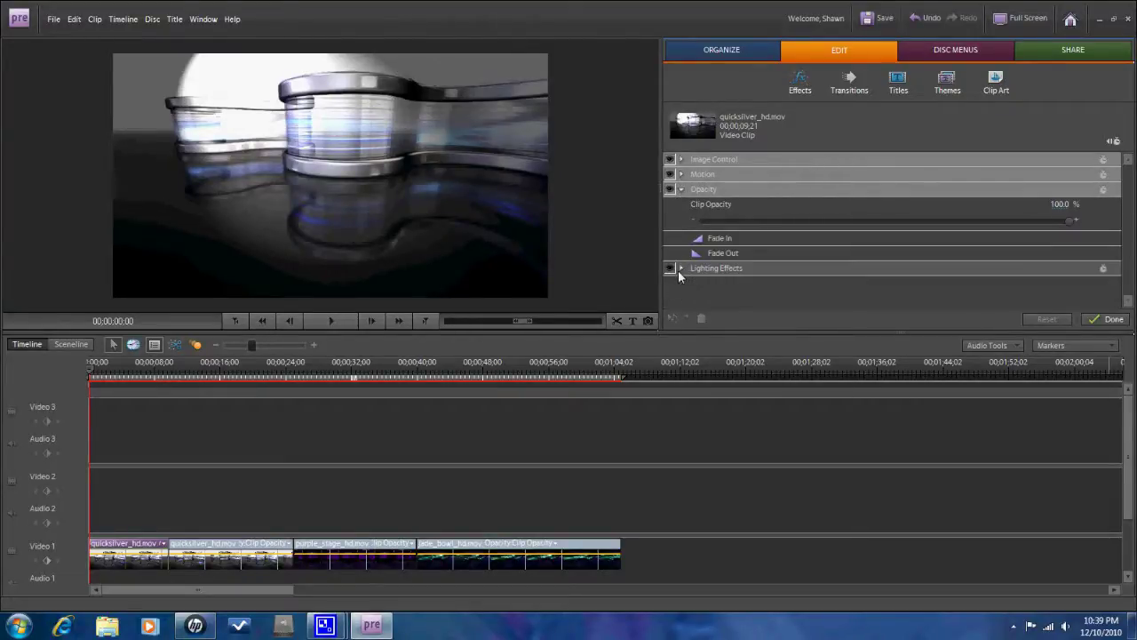
click(680, 190)
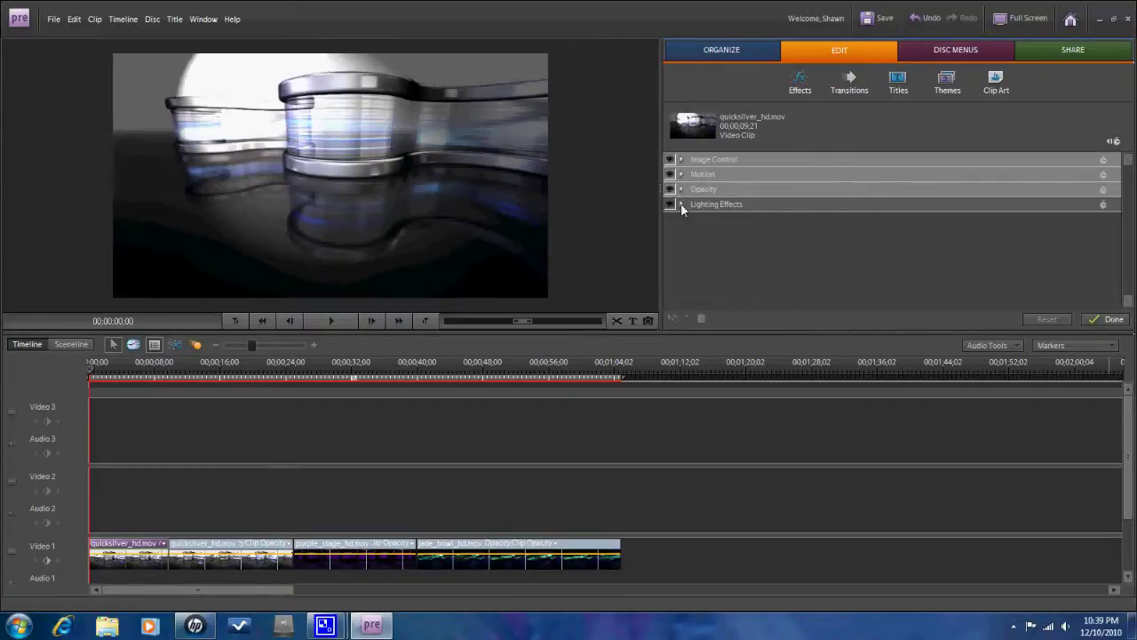
click(680, 204)
click(680, 205)
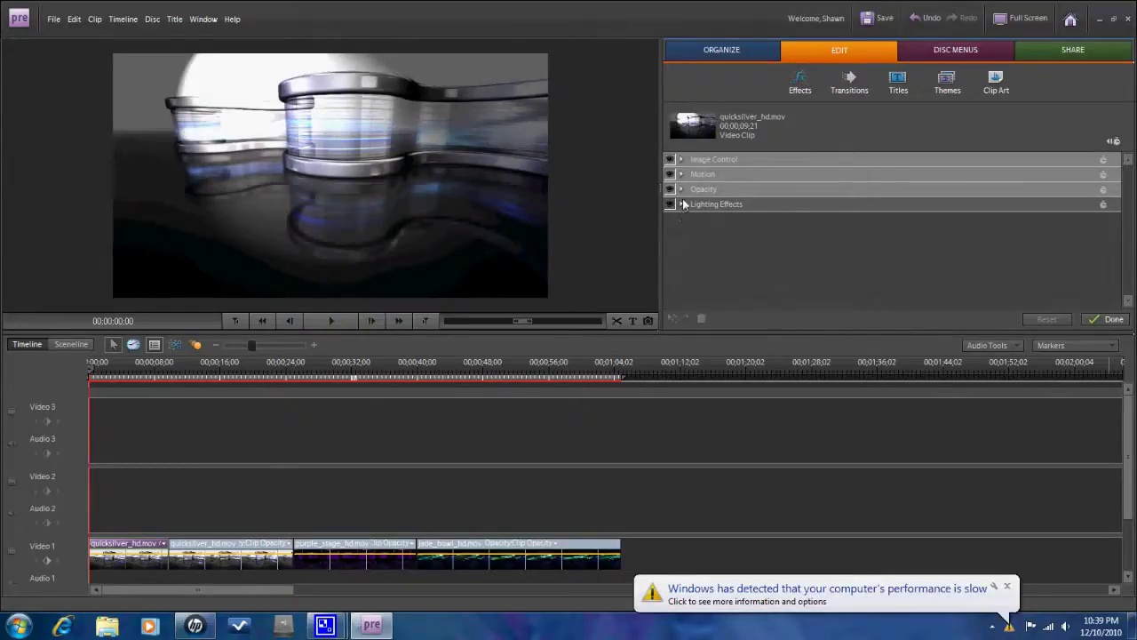
click(681, 189)
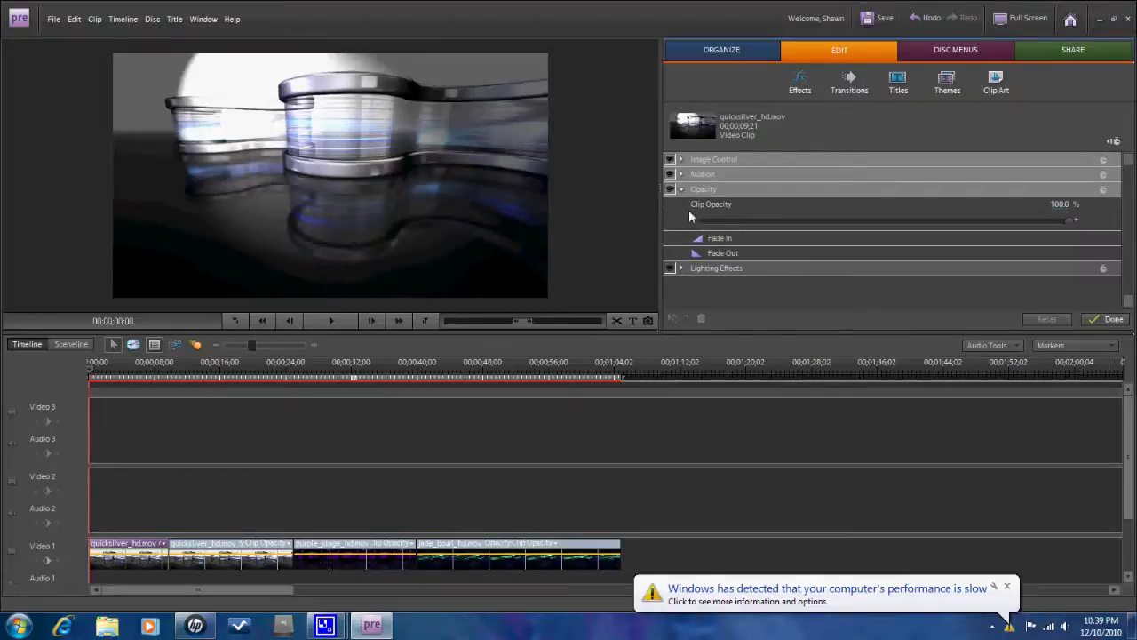
click(681, 189)
click(681, 174)
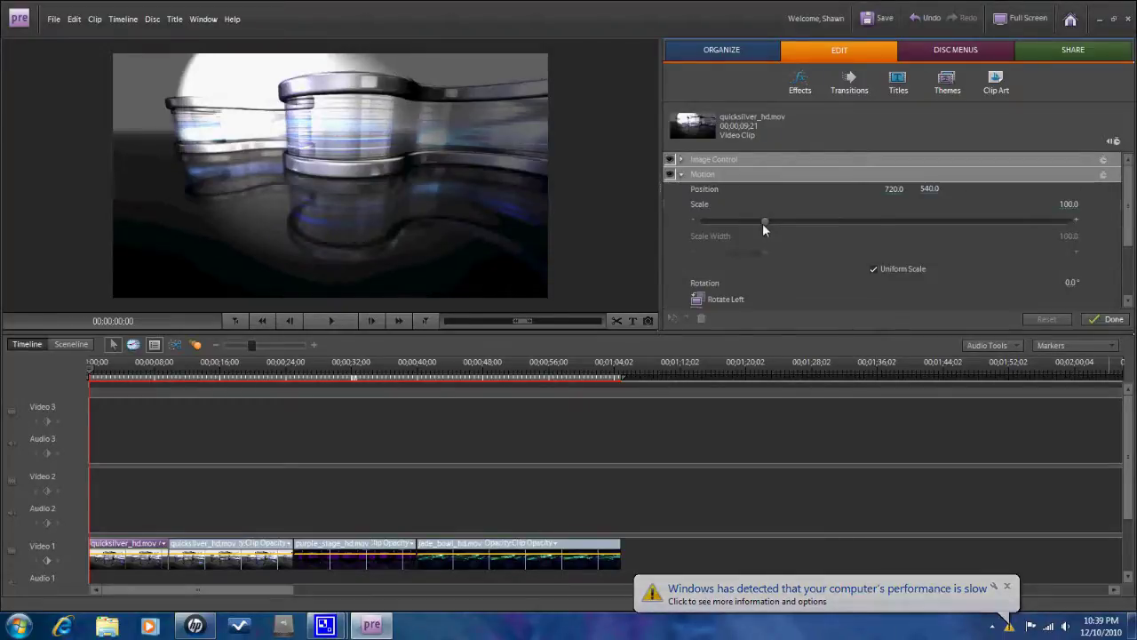
Set the clip to uniform scale 76.2 after briefly trying a separate width of 68
mouse_move(762, 220)
mouse_down()
mouse_move(957, 228)
mouse_move(750, 230)
mouse_up()
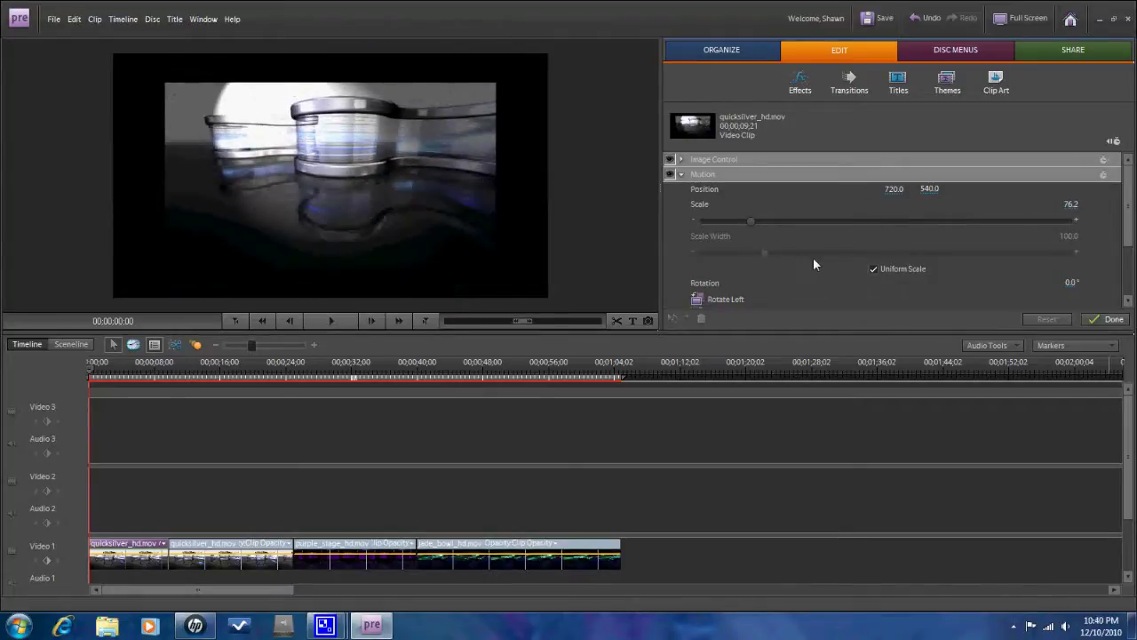
click(872, 271)
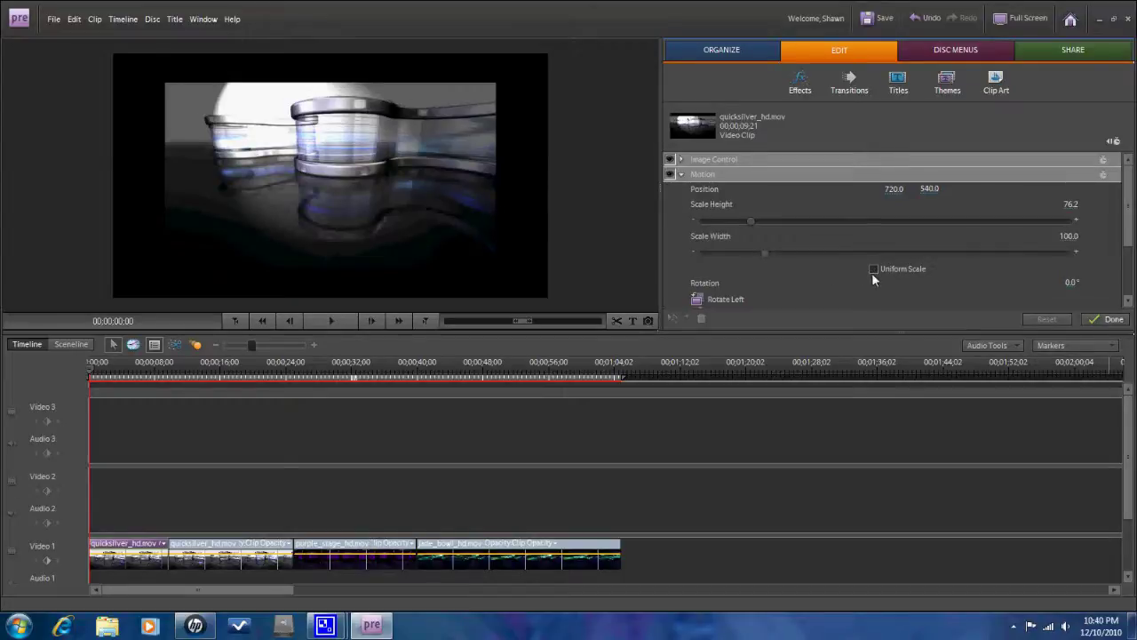
mouse_move(764, 254)
mouse_down()
mouse_move(899, 260)
mouse_move(746, 264)
mouse_up()
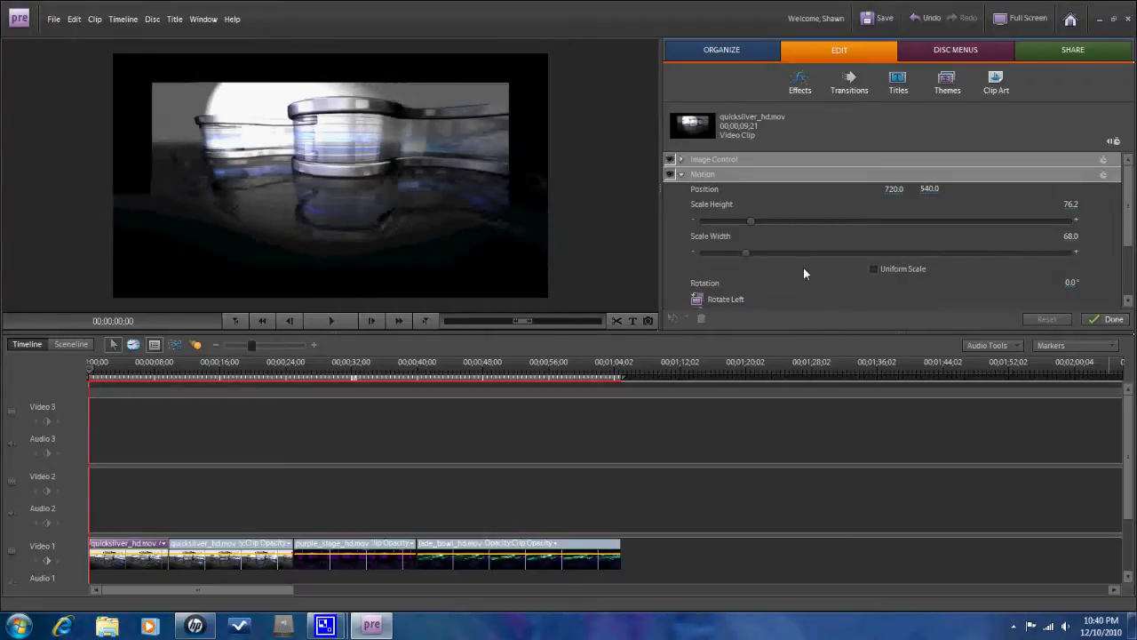
click(874, 269)
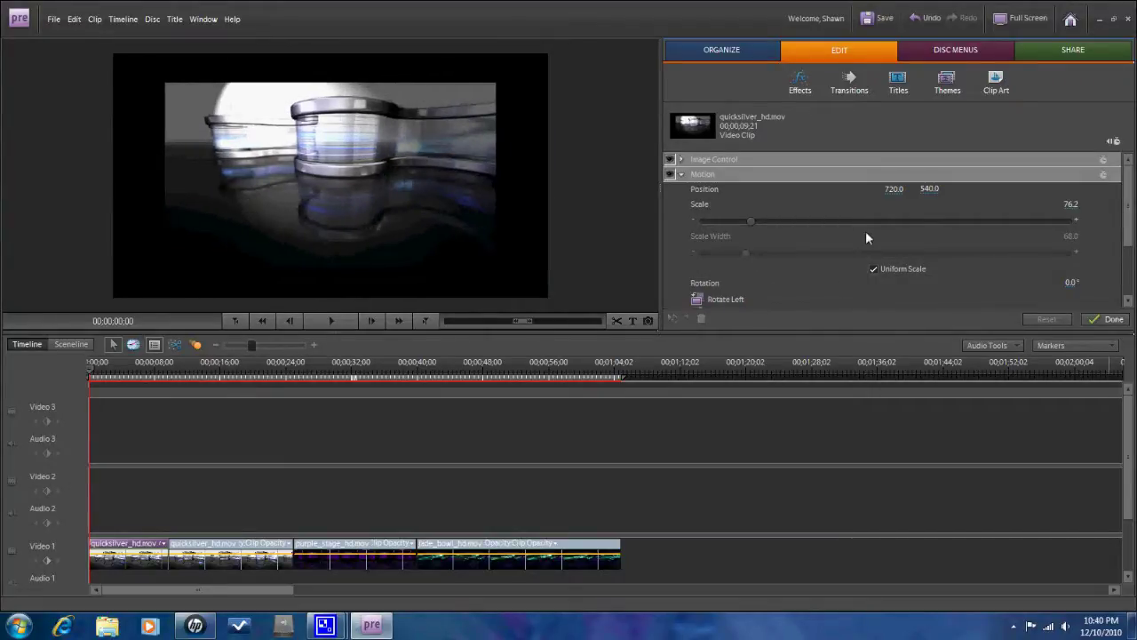
click(1110, 319)
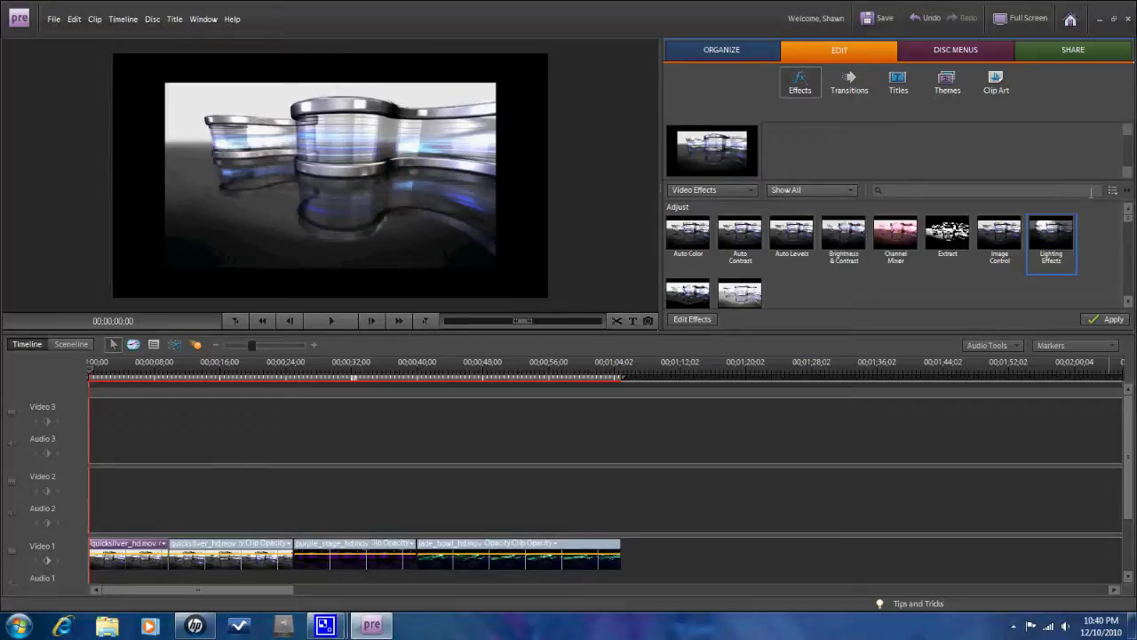
Apply Ripple (Circular), Refraction and Page Curl to the clip
click(1128, 303)
click(1129, 304)
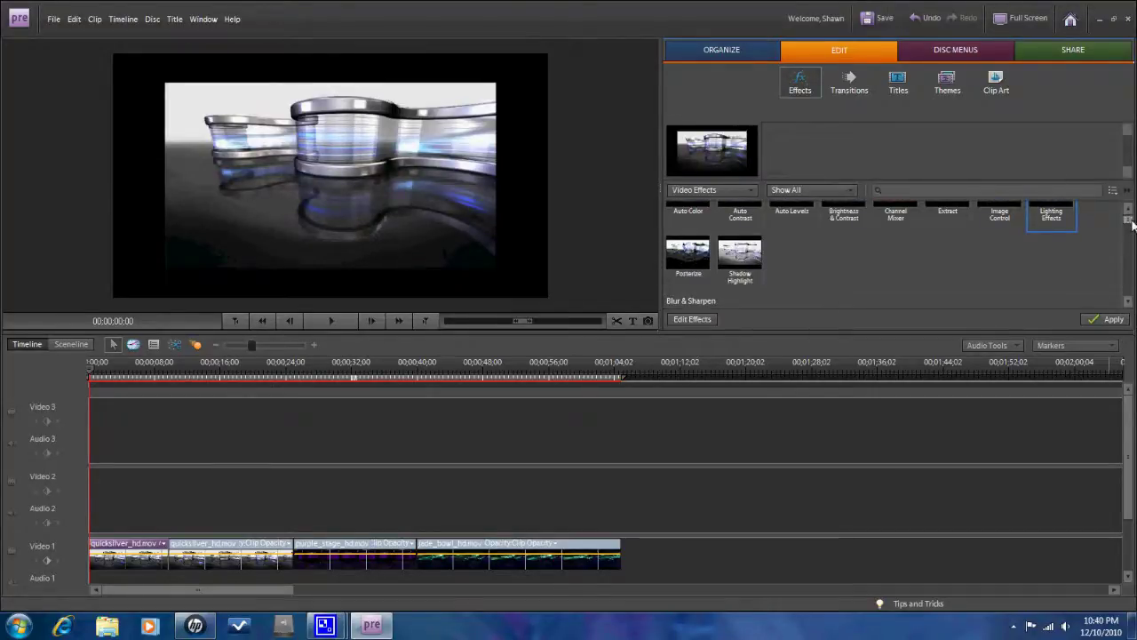
drag(1131, 230, 892, 237)
click(791, 233)
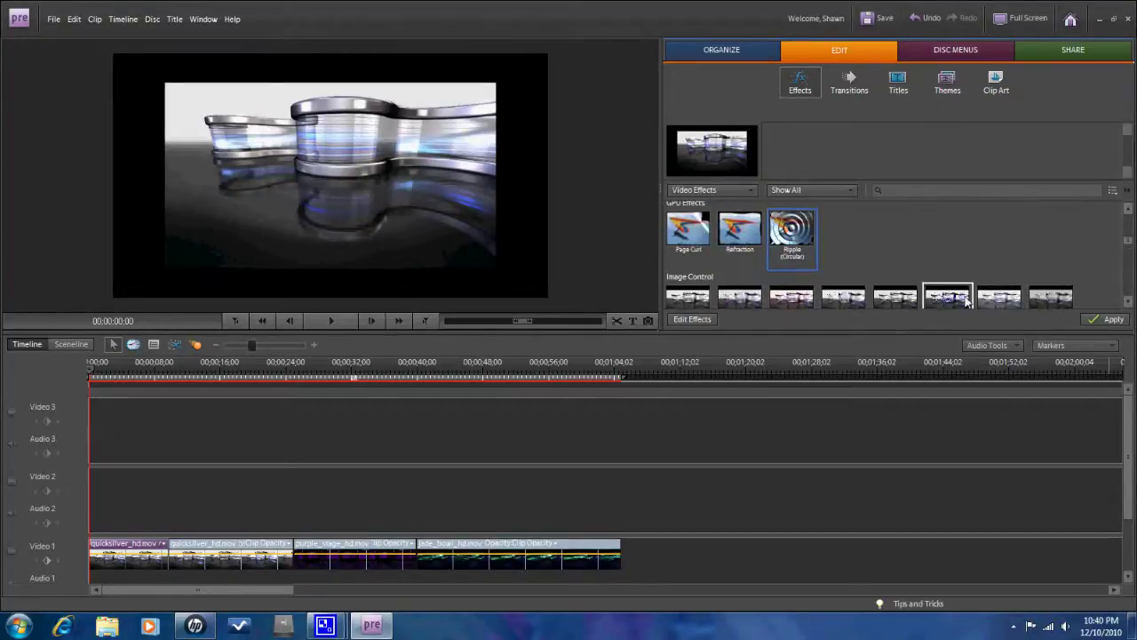
click(1099, 322)
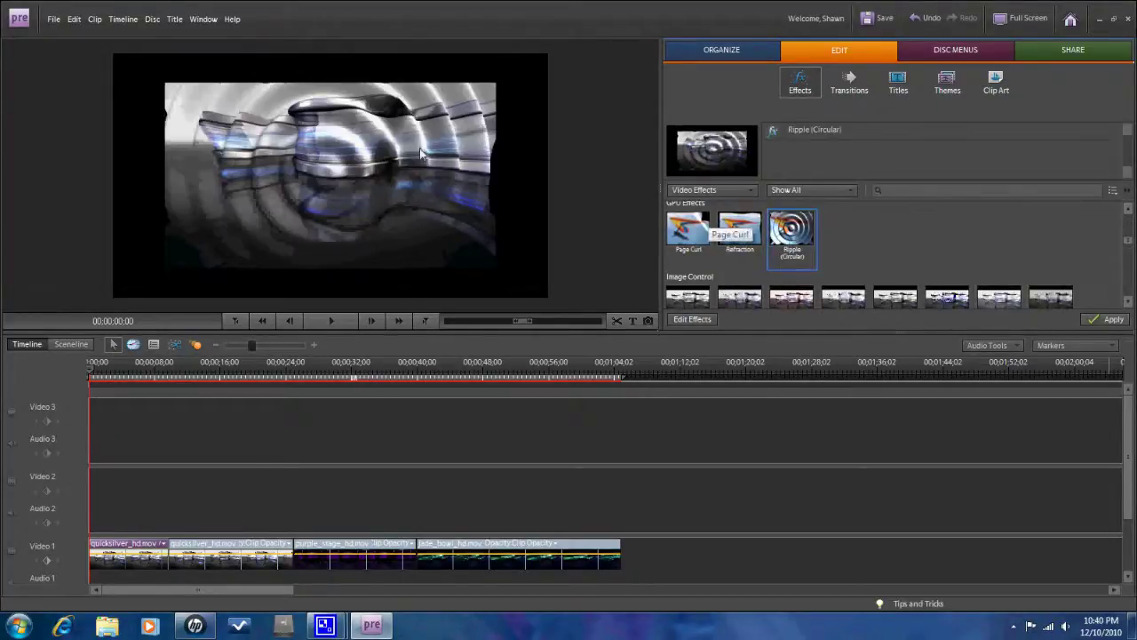
click(743, 235)
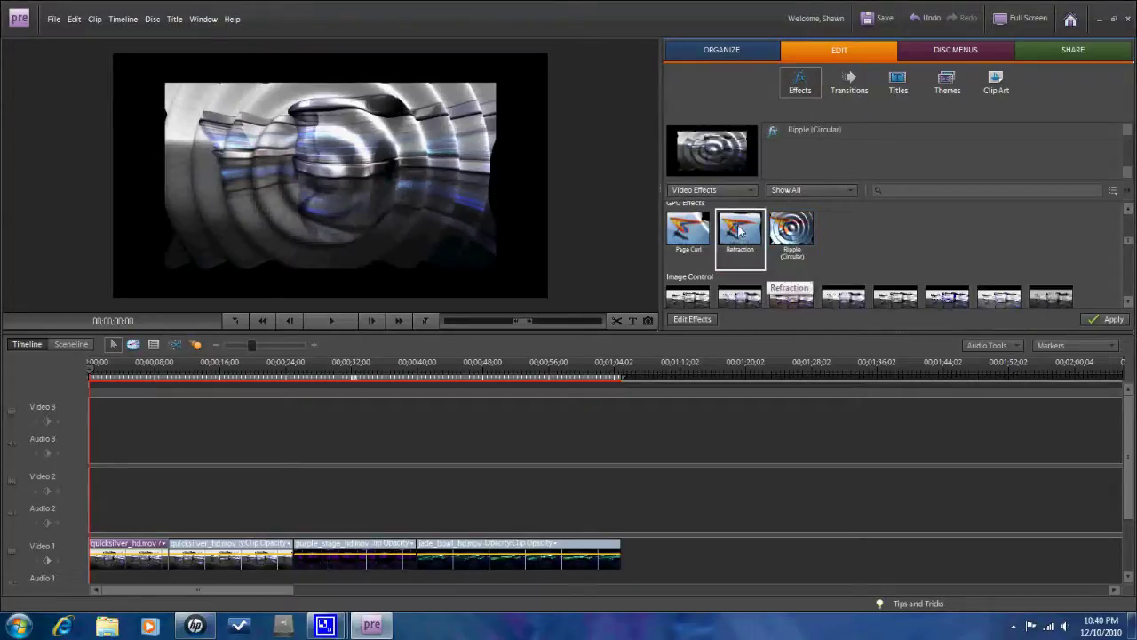
click(1110, 321)
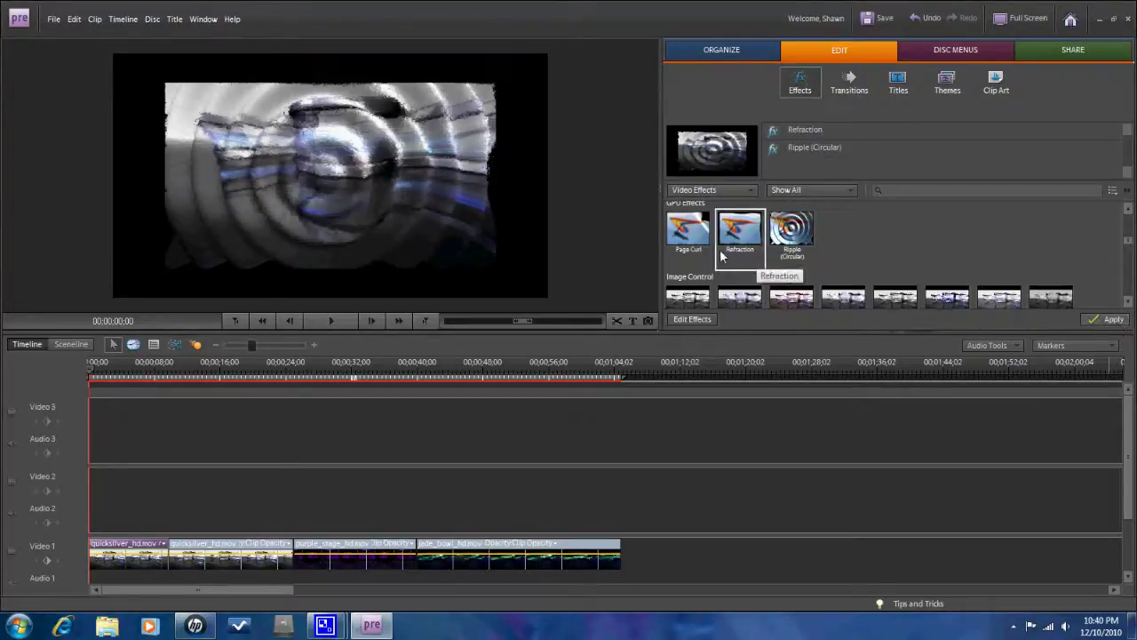
click(684, 231)
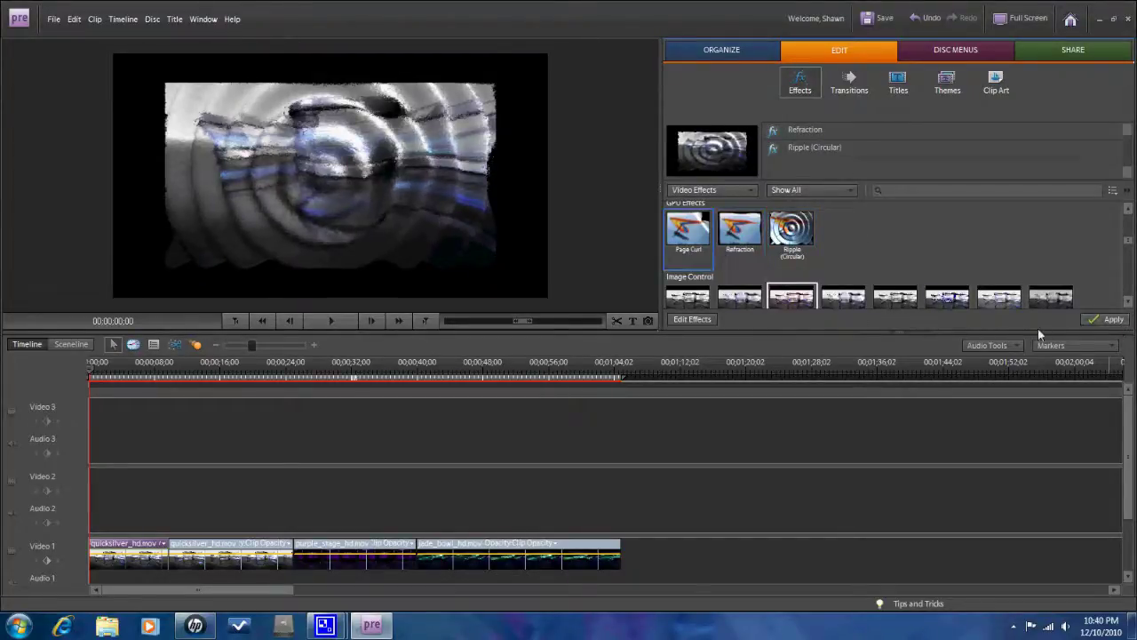
click(1114, 321)
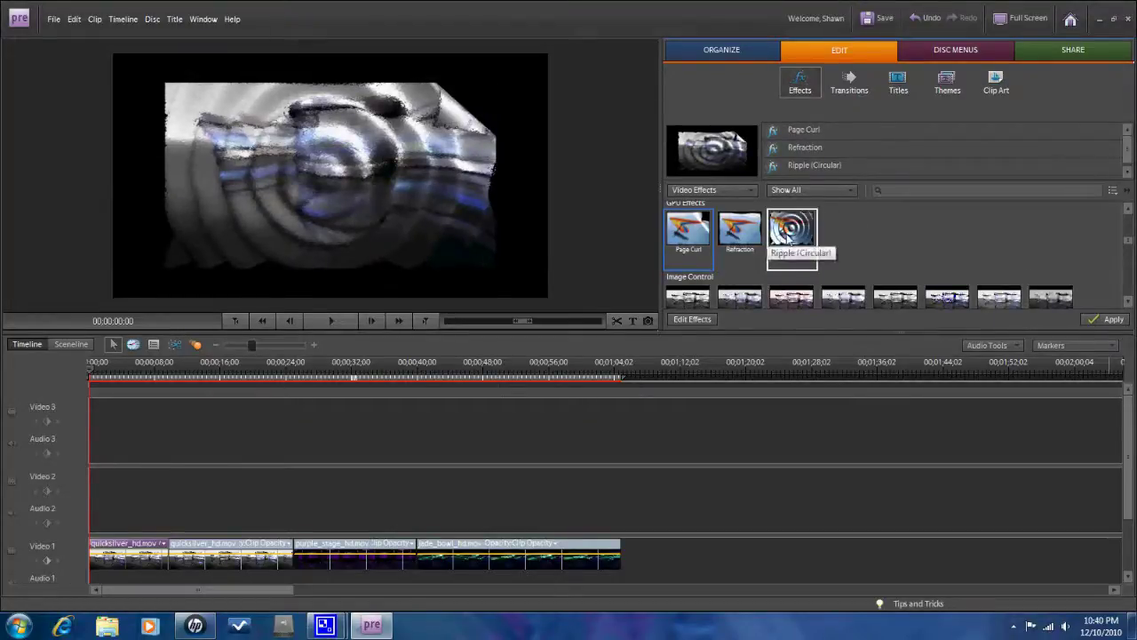
Apply Gamma Correction and Color Balance (HLS) to the clip
click(1128, 302)
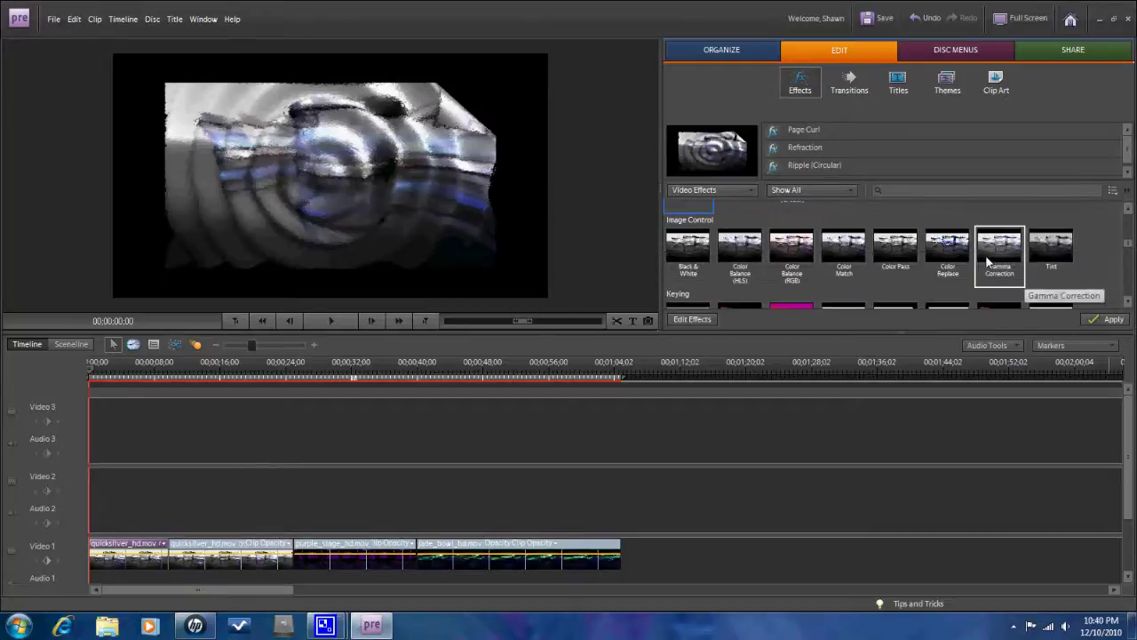
click(1098, 322)
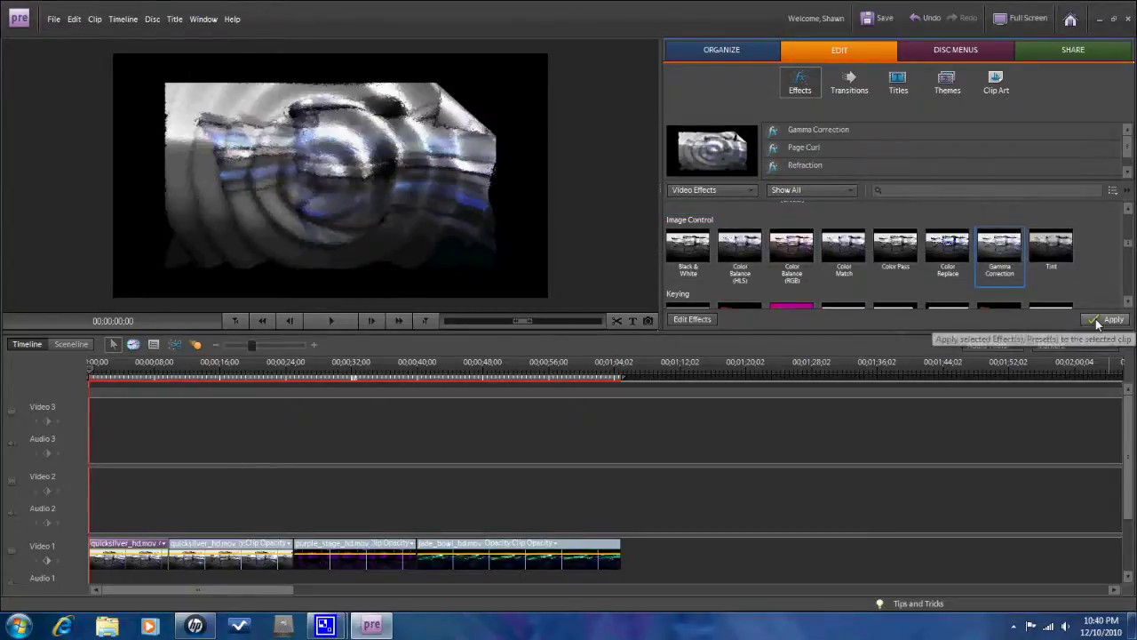
click(740, 249)
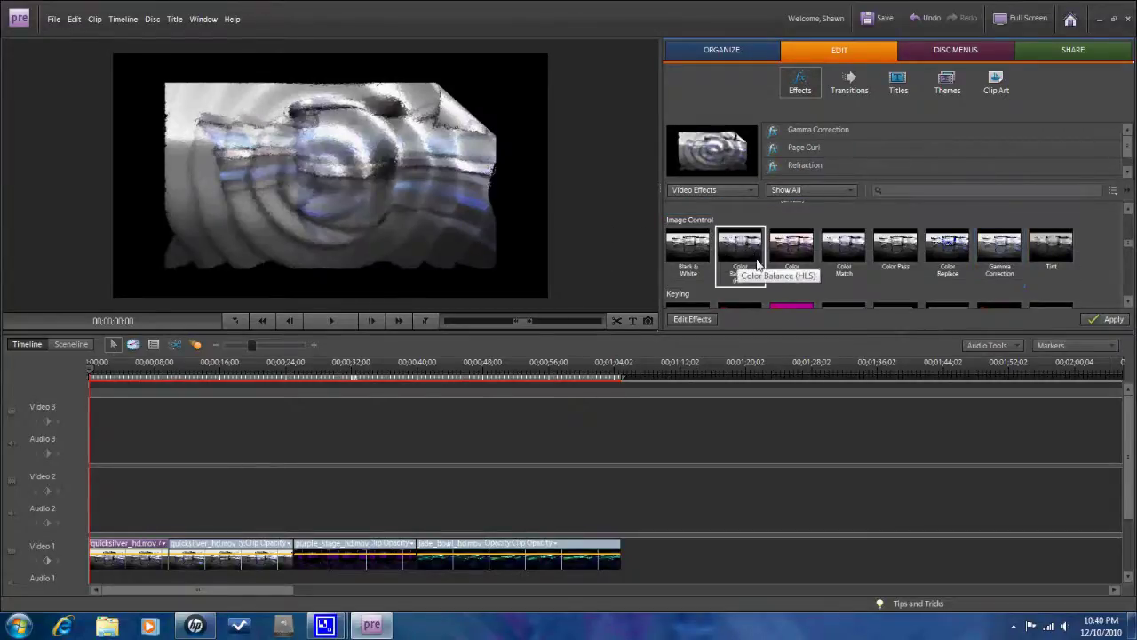
click(1110, 320)
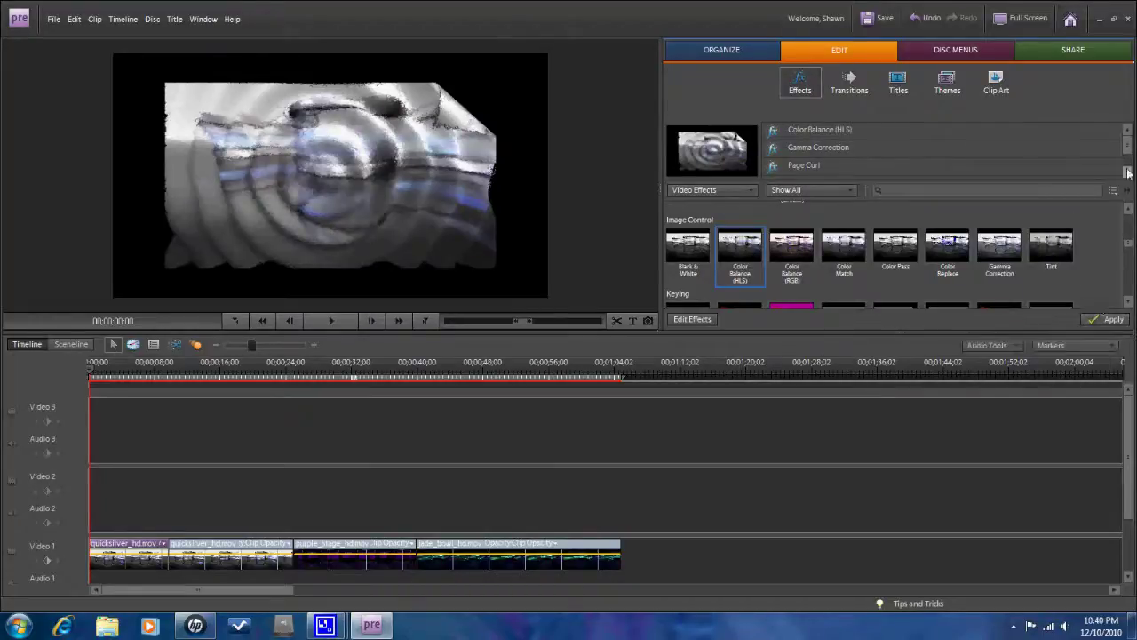
Remove Gamma Correction, Page Curl, Refraction and Ripple (Circular), then show Video Transitions
mouse_move(1128, 158)
mouse_down()
mouse_move(1129, 173)
mouse_move(1130, 142)
mouse_up()
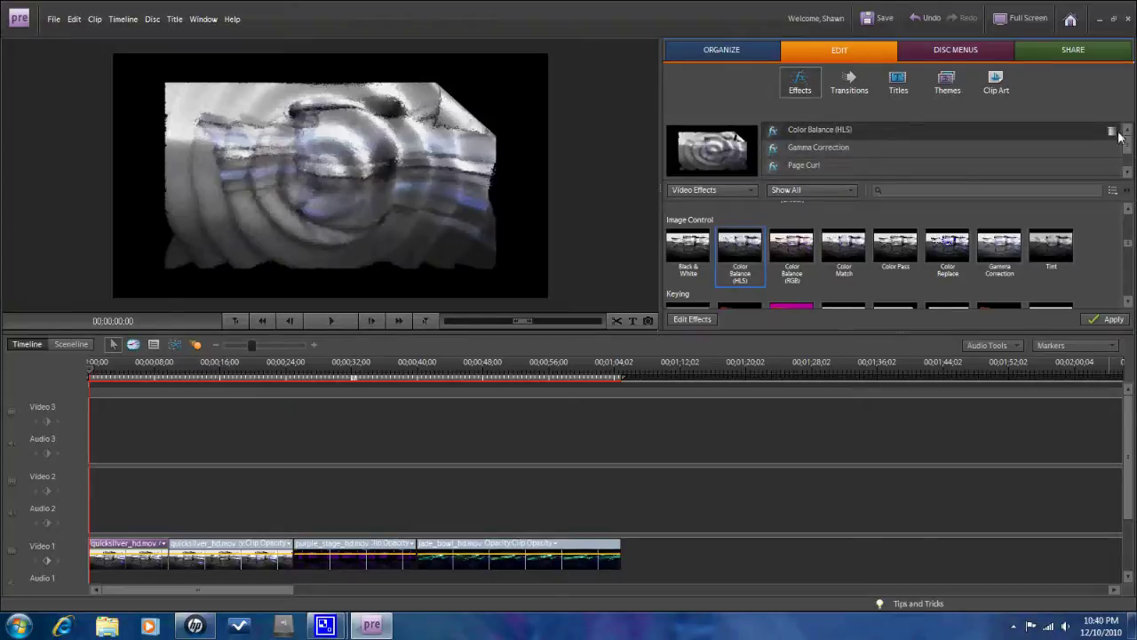
scroll(1122, 138, down, 1)
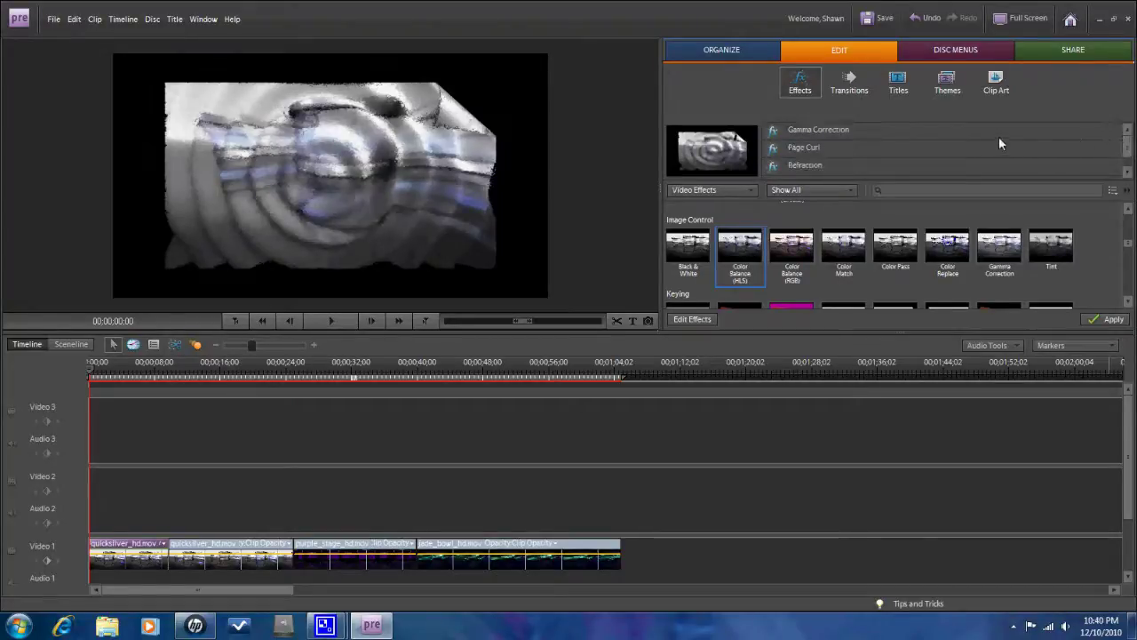
mouse_move(1070, 134)
key(Delete)
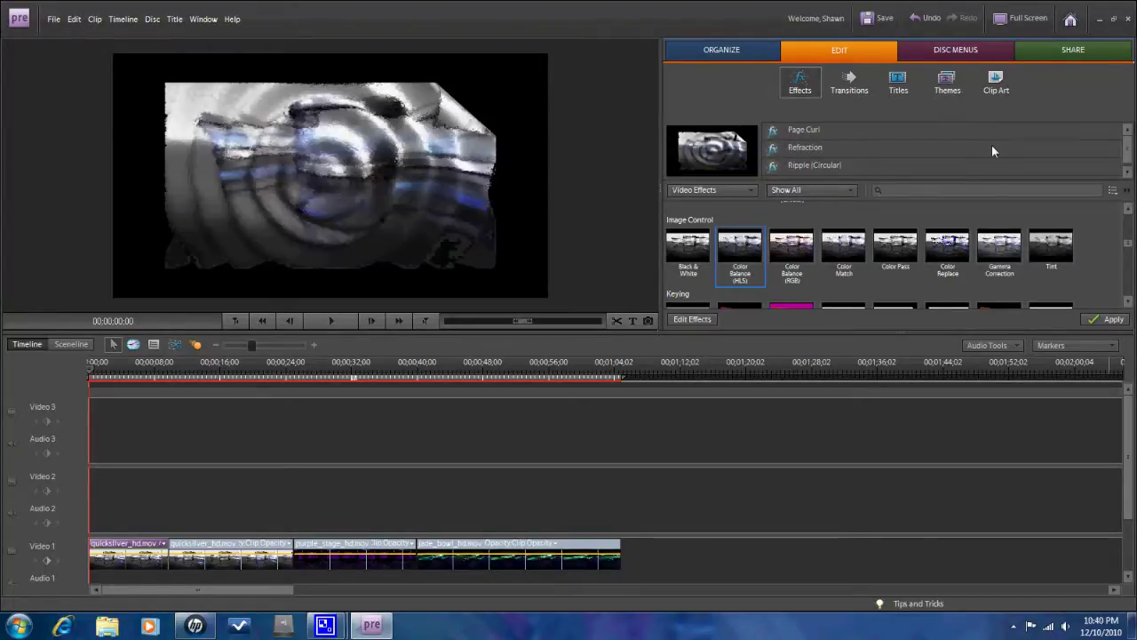
click(1109, 133)
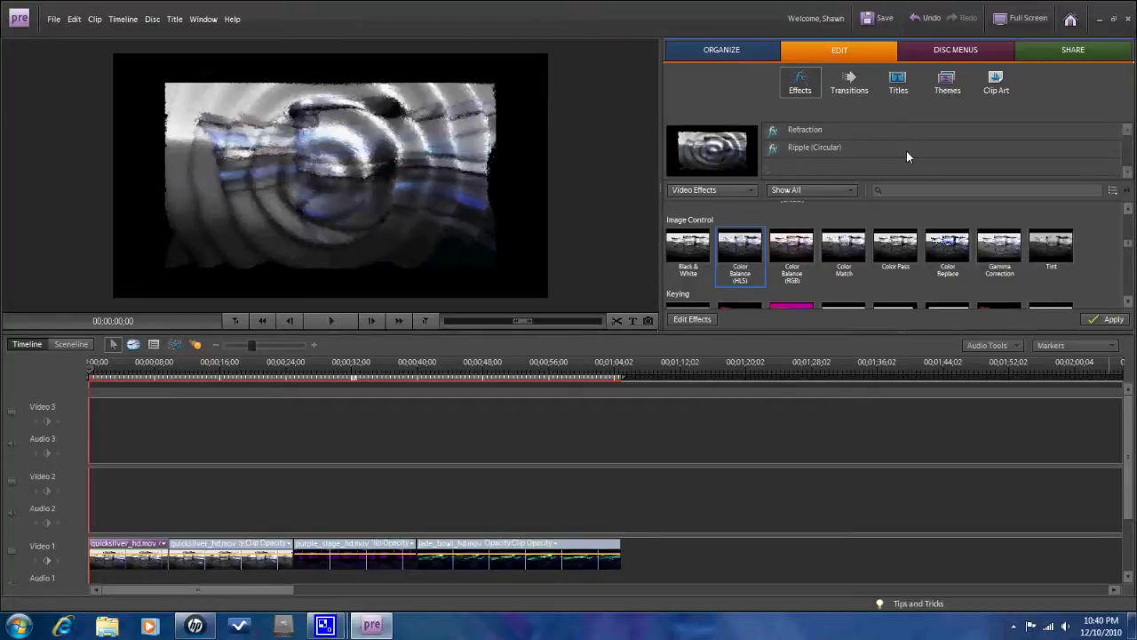
click(1111, 133)
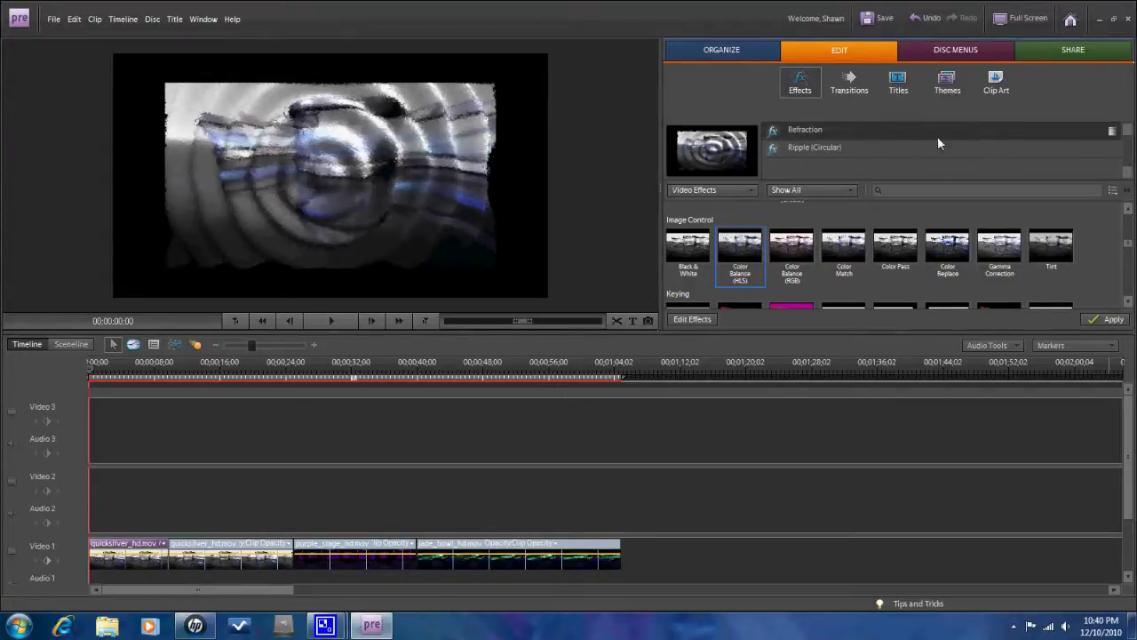
click(1111, 132)
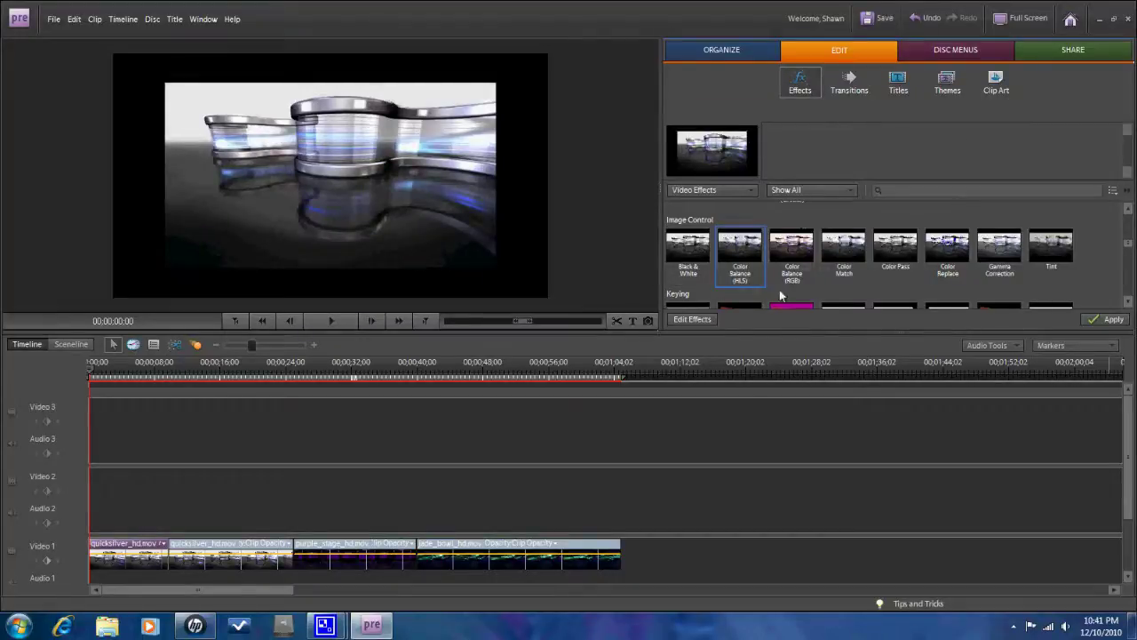
click(849, 89)
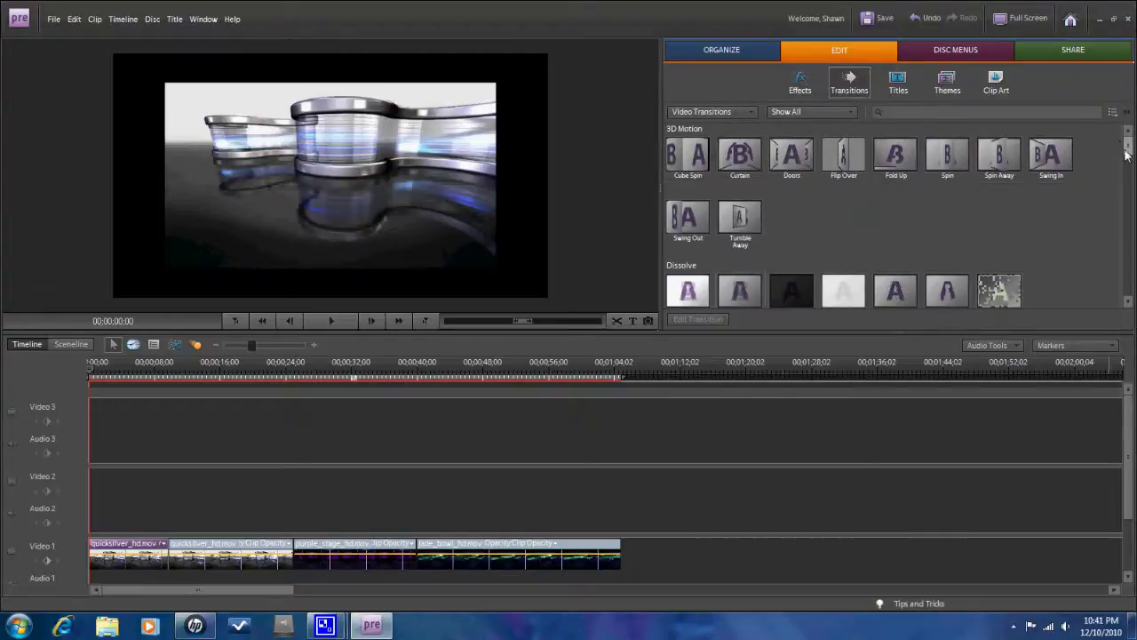
Place a Cube Spin transition between the first two clips and play it back
click(687, 156)
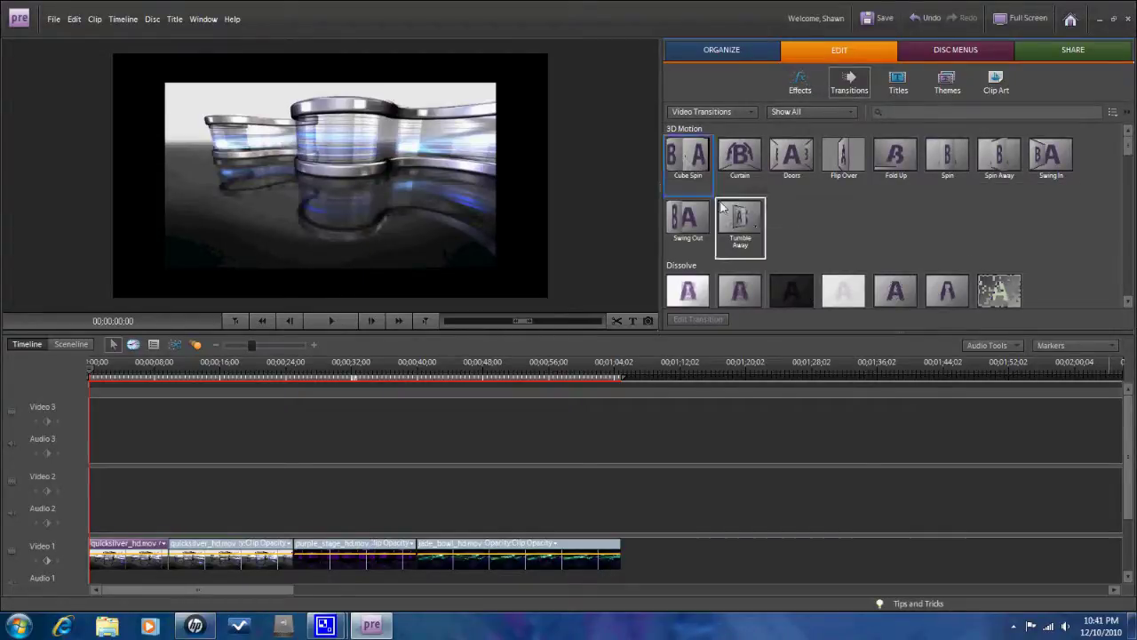
drag(697, 162, 393, 450)
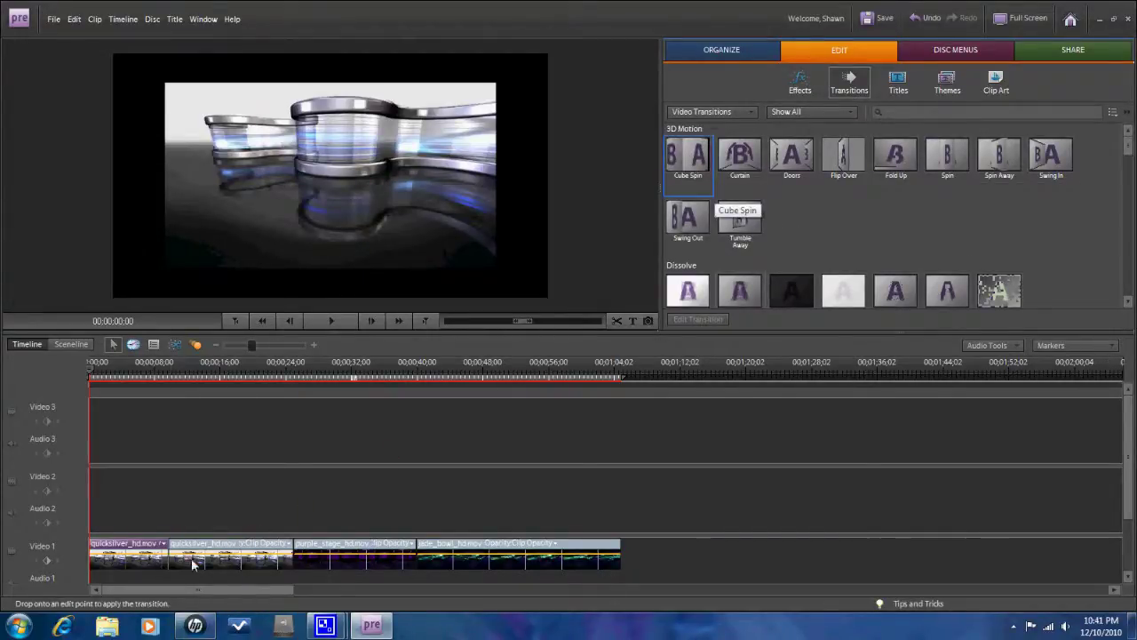
drag(194, 563, 167, 560)
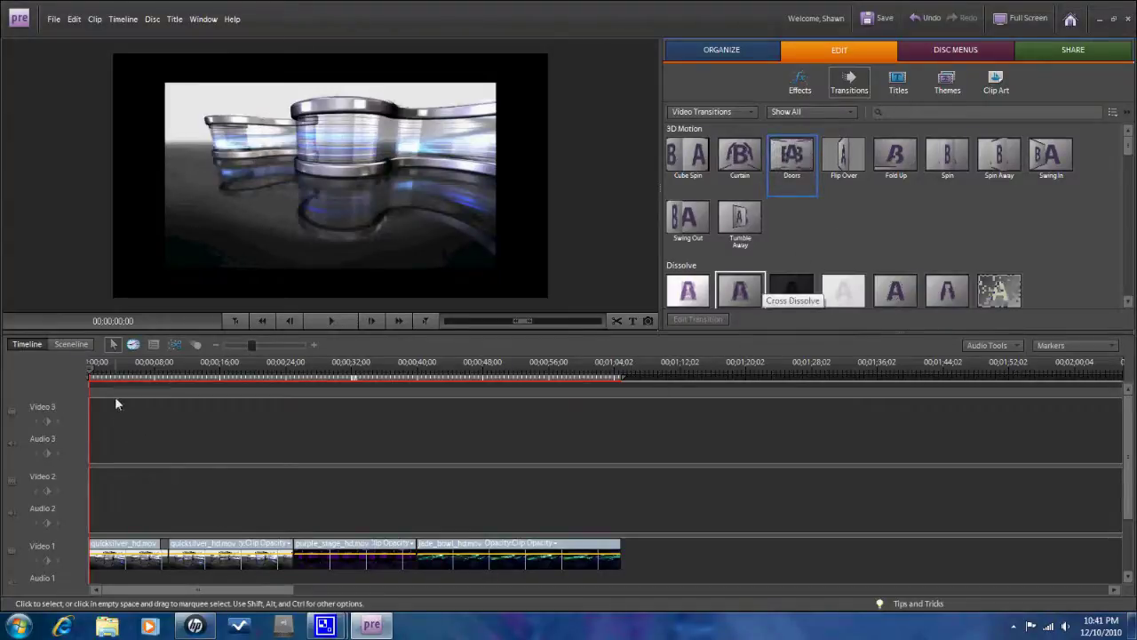
drag(97, 377, 150, 378)
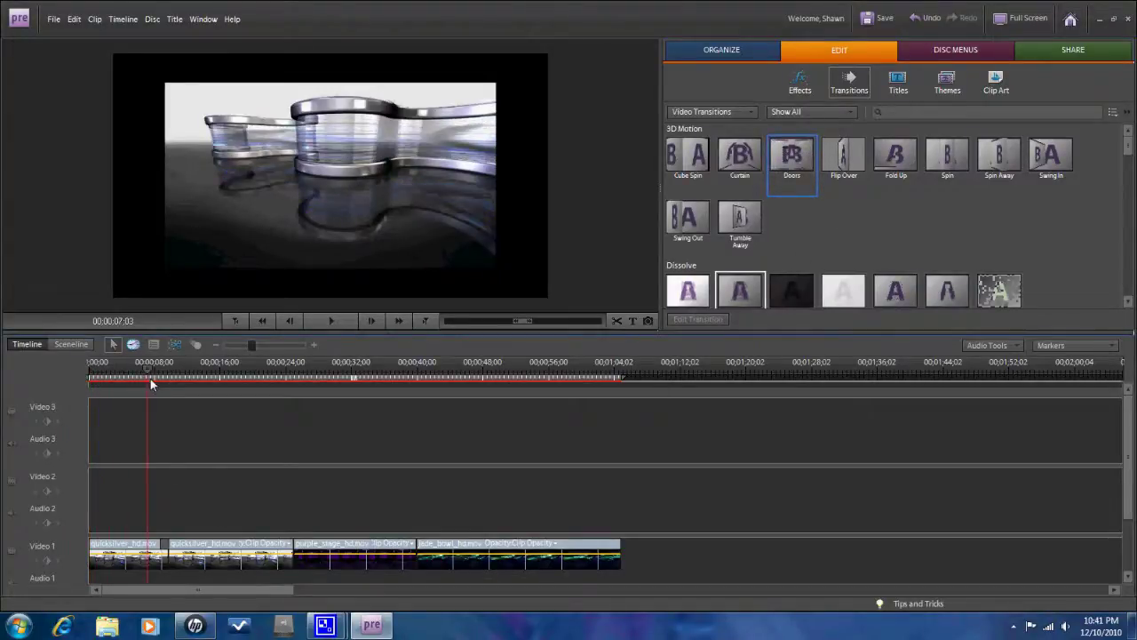
click(332, 321)
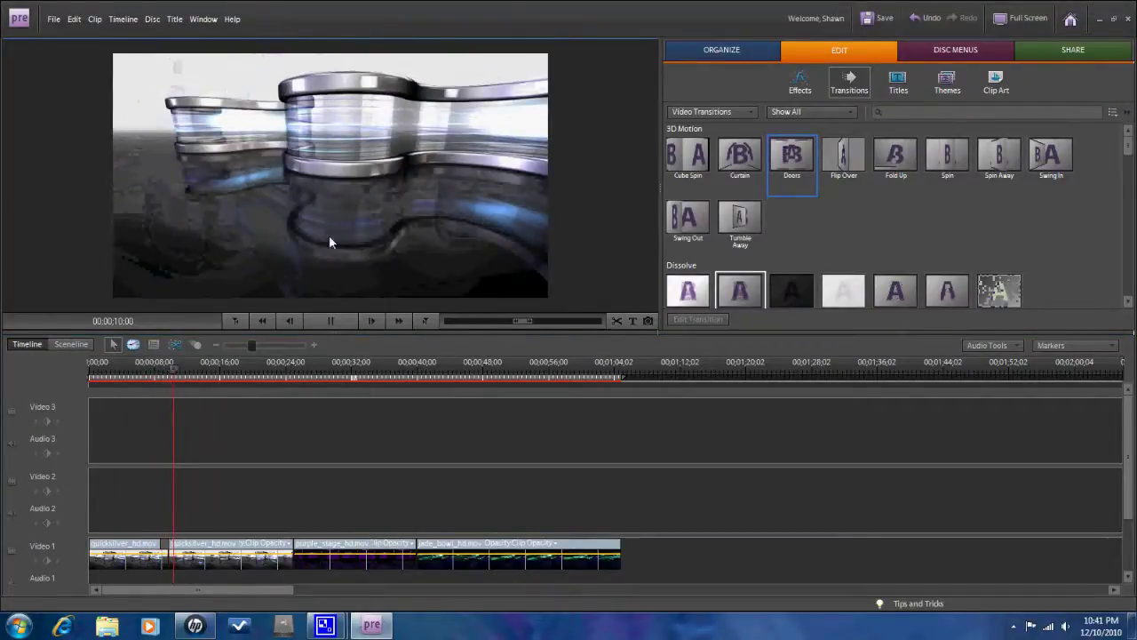
mouse_move(177, 381)
mouse_down()
mouse_move(70, 383)
mouse_move(179, 380)
mouse_up()
Add the Stars picture-wipe transition before purple_stage_hd.mov and preview it
drag(1127, 156, 1129, 240)
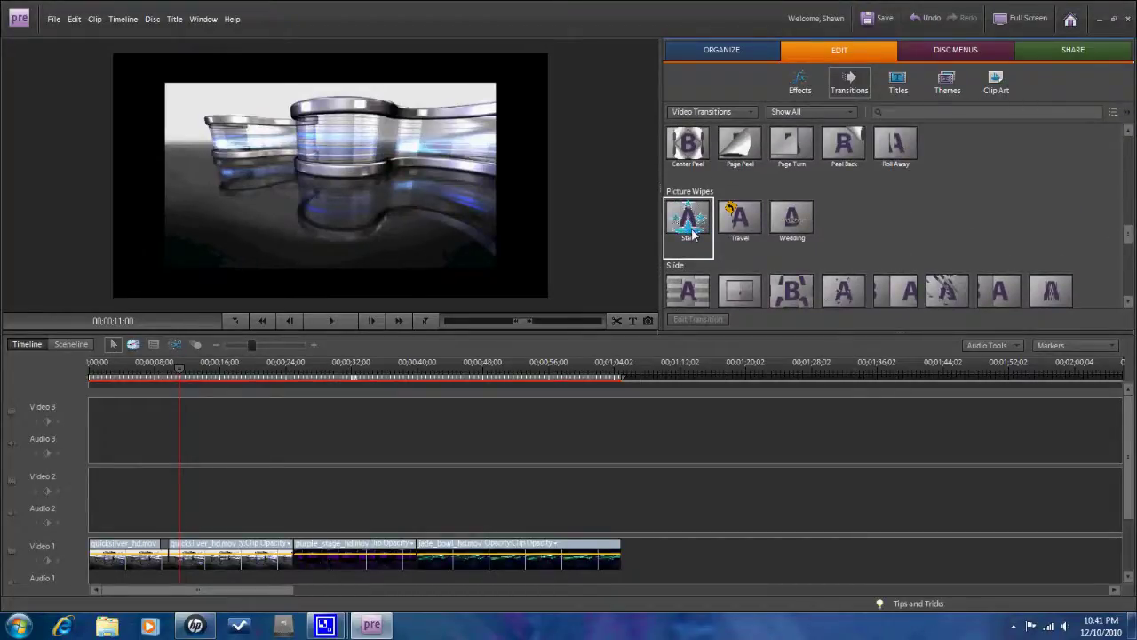
drag(699, 222, 292, 554)
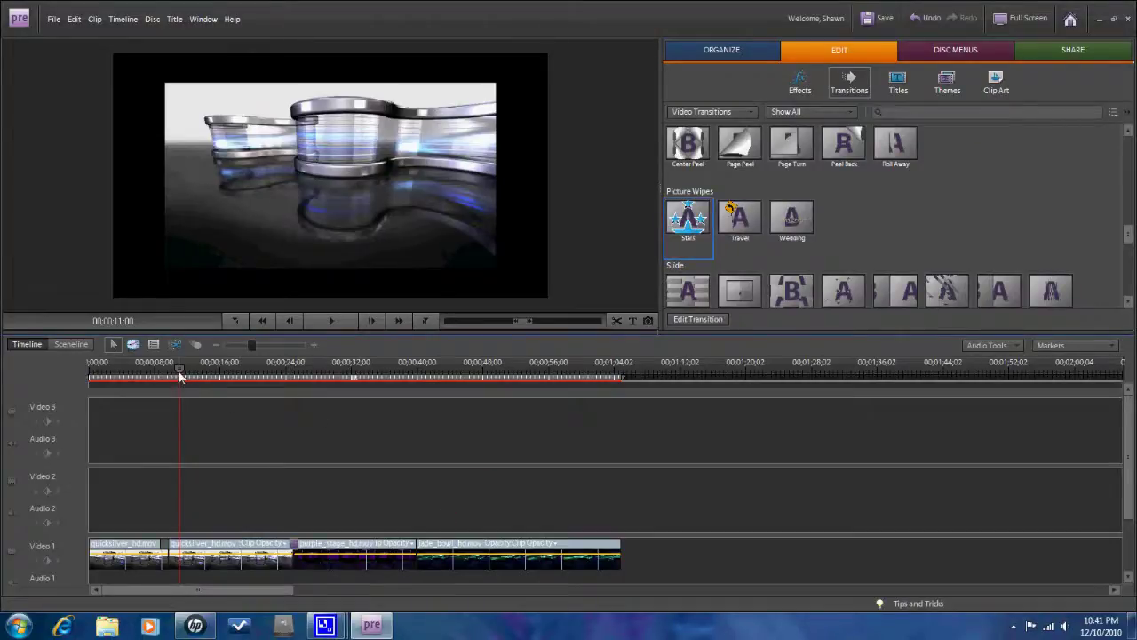
drag(184, 380, 286, 387)
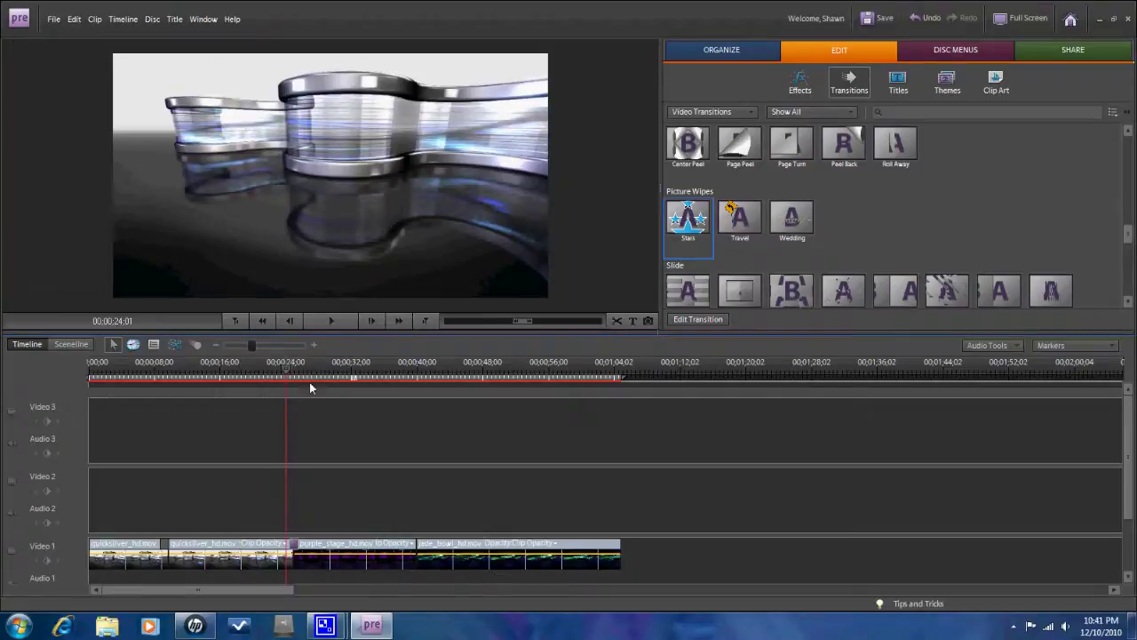
click(325, 321)
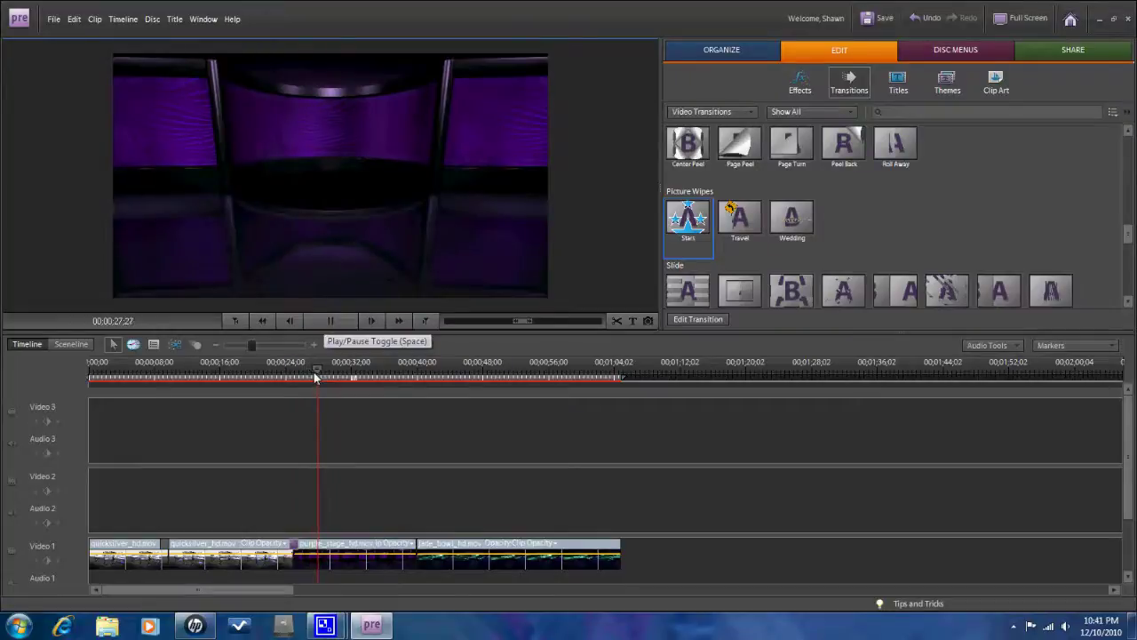
drag(313, 376, 71, 382)
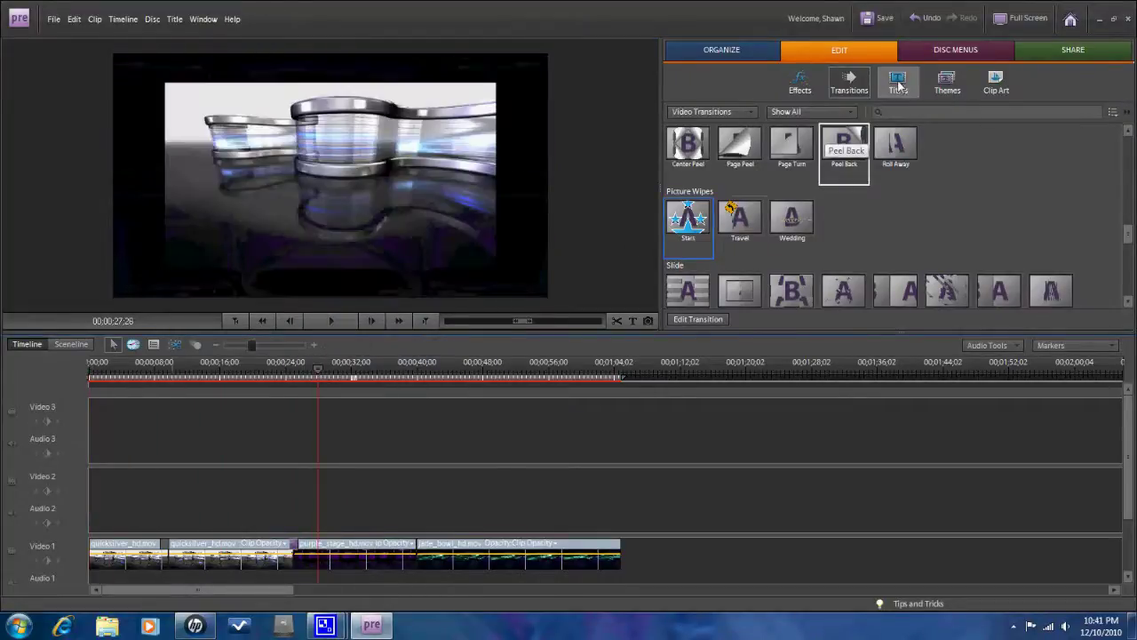
Apply the marquee_lower3rd title template from Titles at the playhead
click(897, 83)
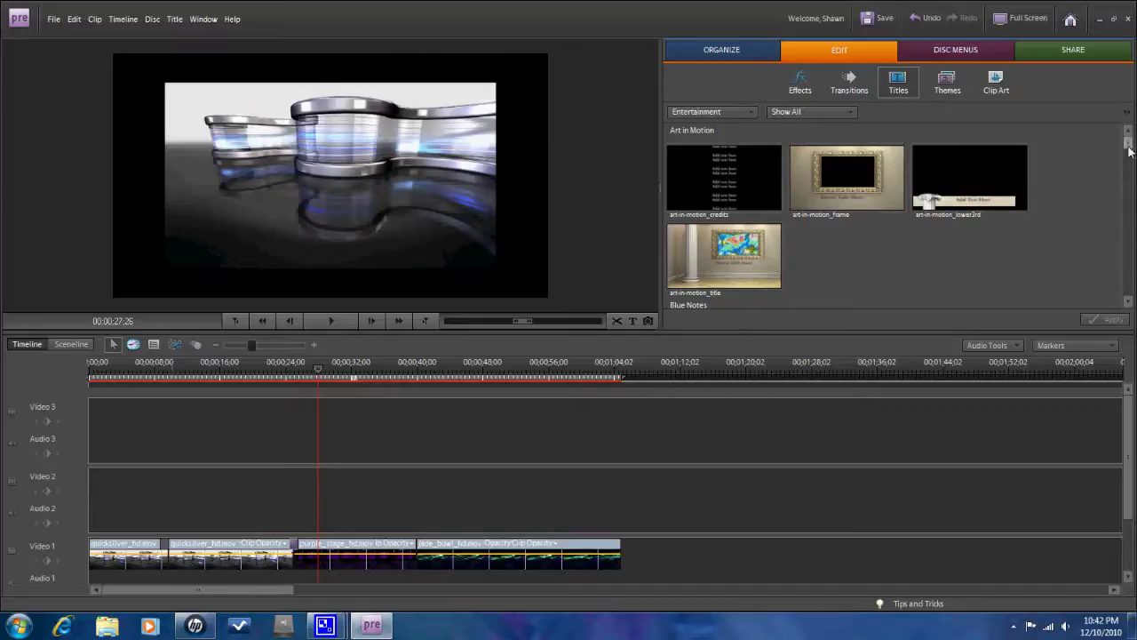
drag(1128, 151, 1115, 206)
click(991, 230)
click(1105, 321)
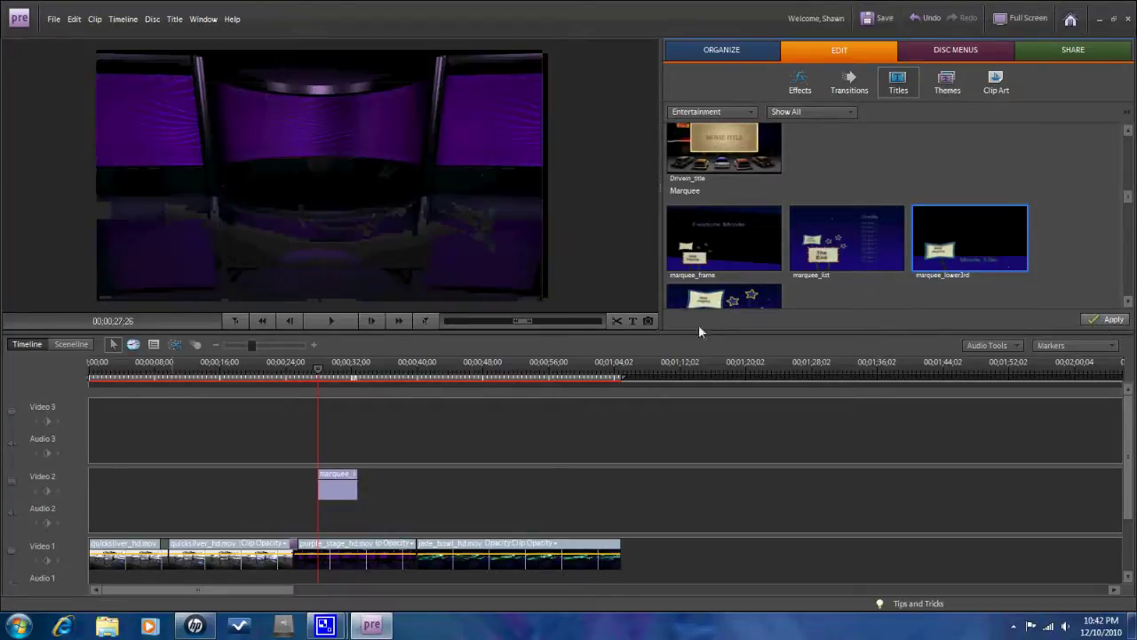
Scrub through the marquee title to preview its overlay, then cut it from Video 2
click(328, 385)
drag(328, 385, 365, 389)
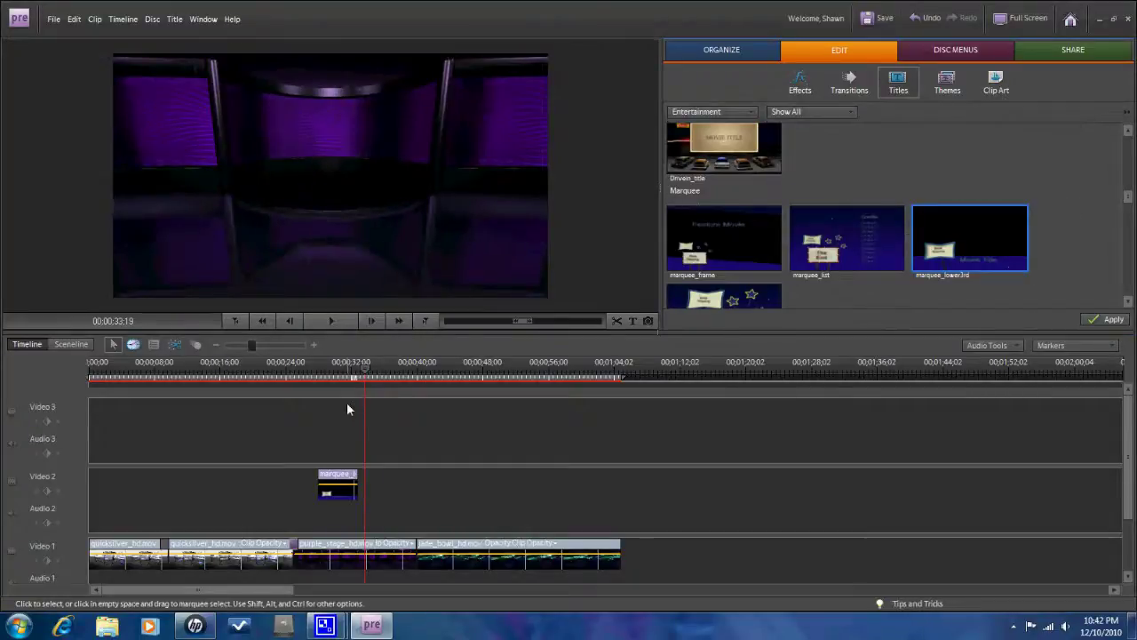
click(338, 379)
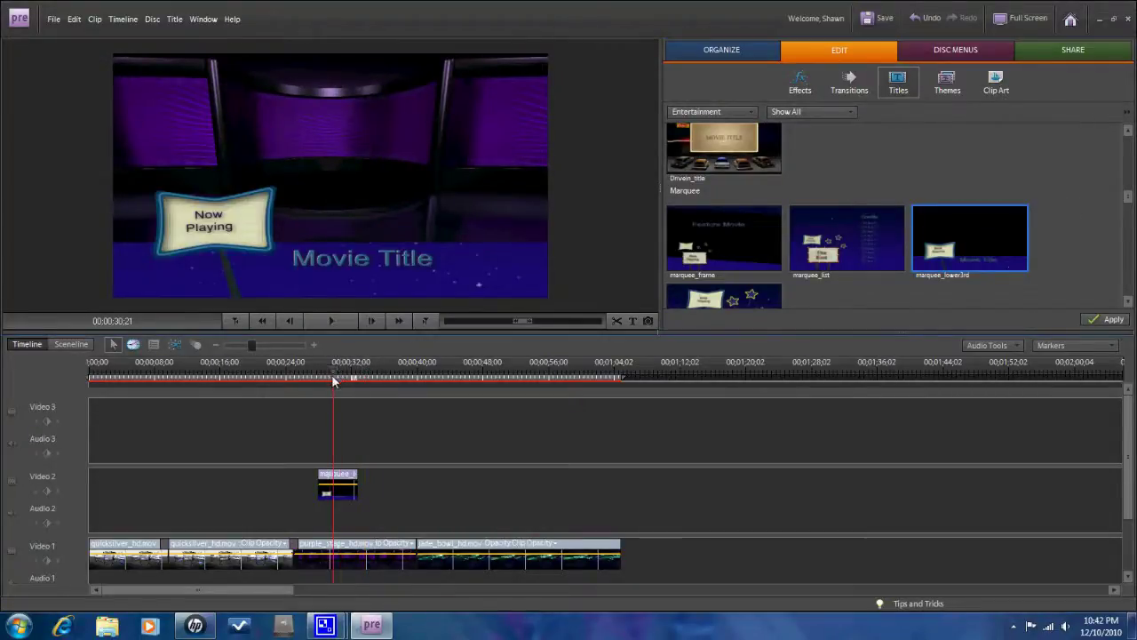
click(312, 381)
mouse_move(310, 382)
mouse_down()
mouse_move(347, 392)
mouse_move(317, 391)
mouse_up()
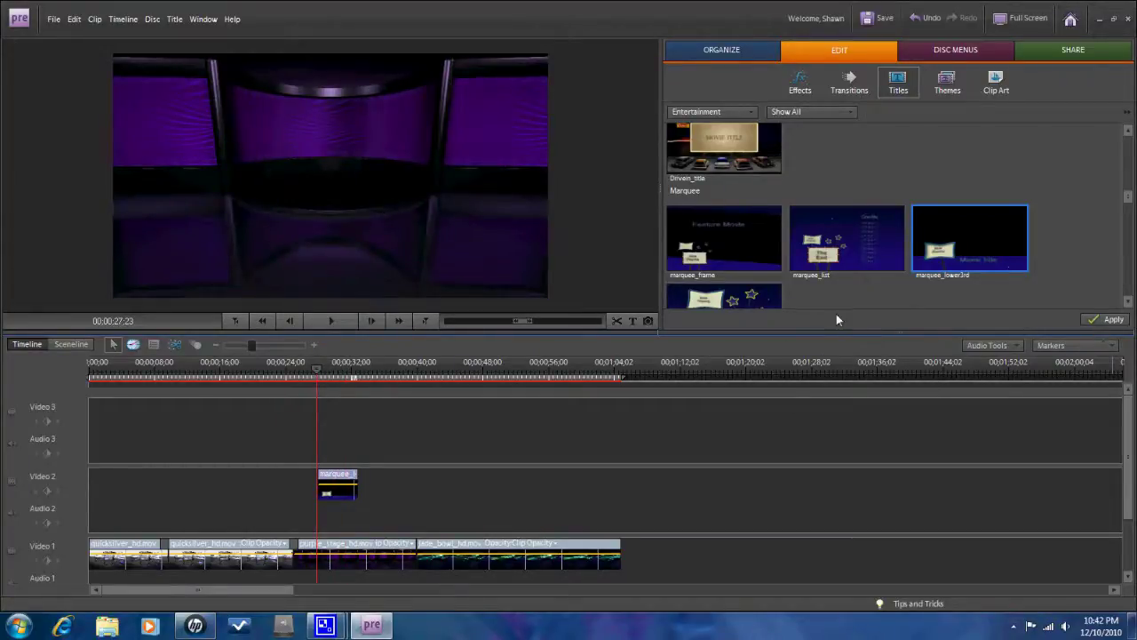
right_click(336, 484)
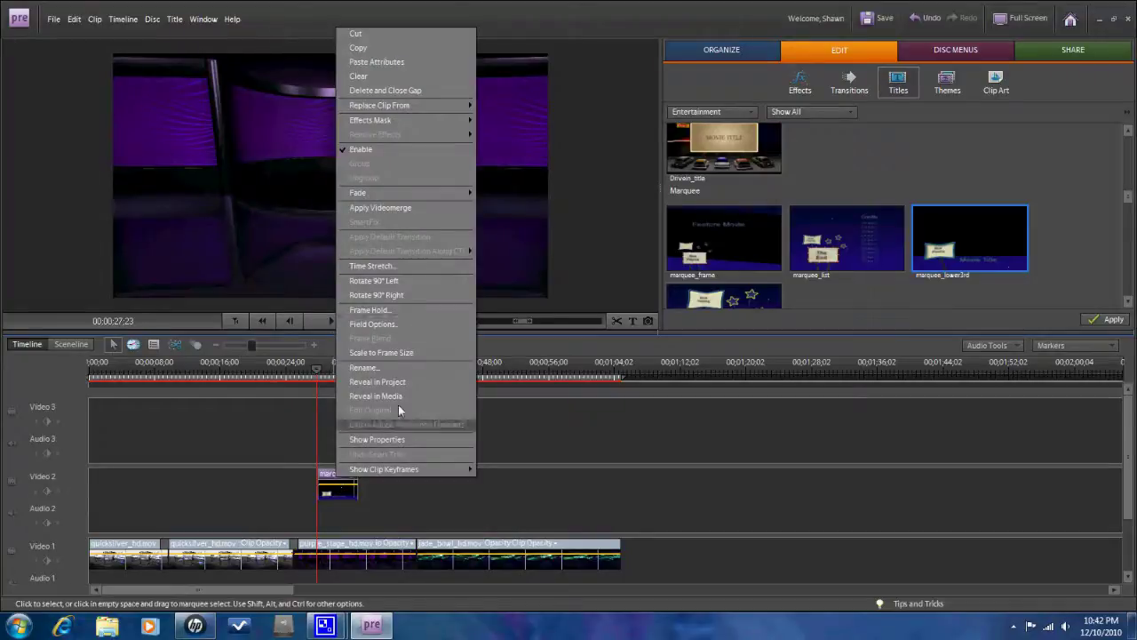
click(396, 32)
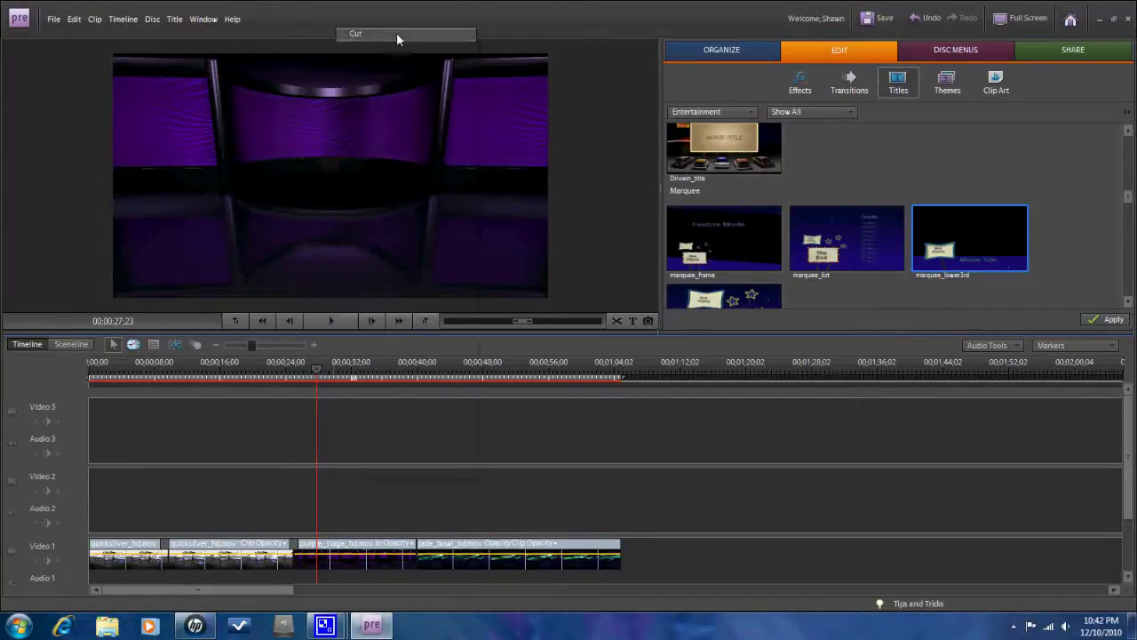
Add a default 'Add Text' title on Video 2 and try a light serif and other style presets
click(630, 323)
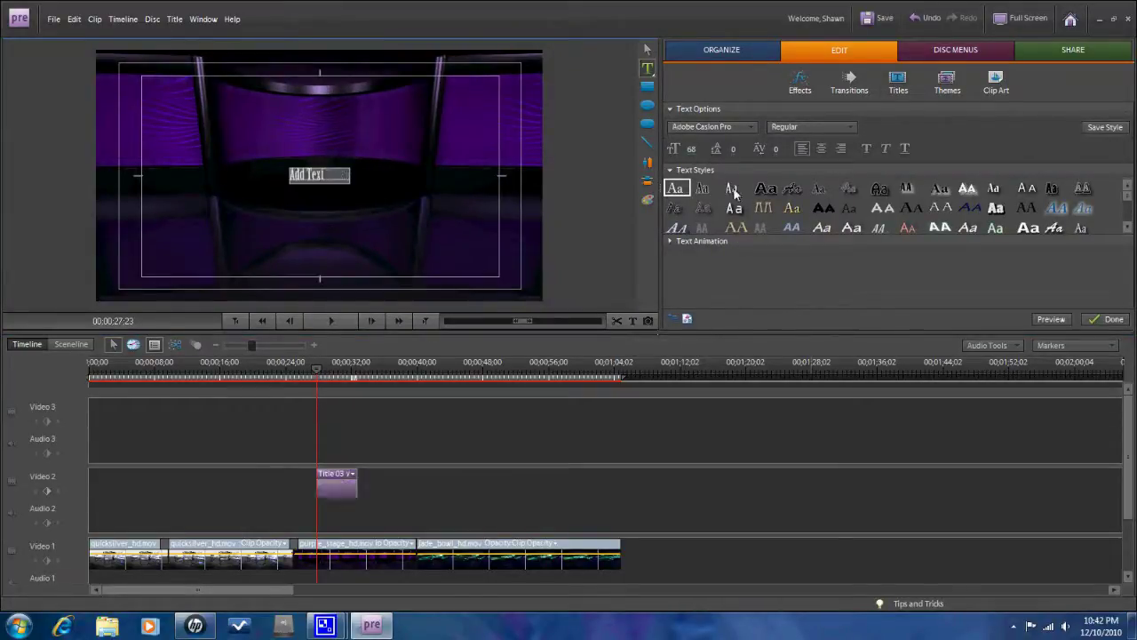
click(792, 208)
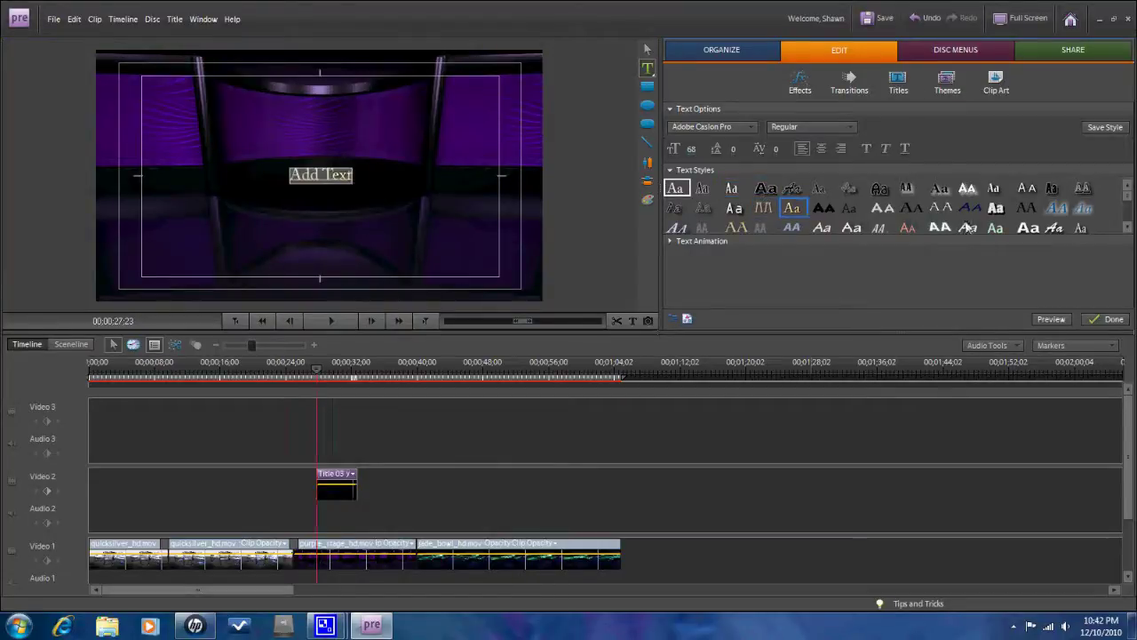
click(1128, 208)
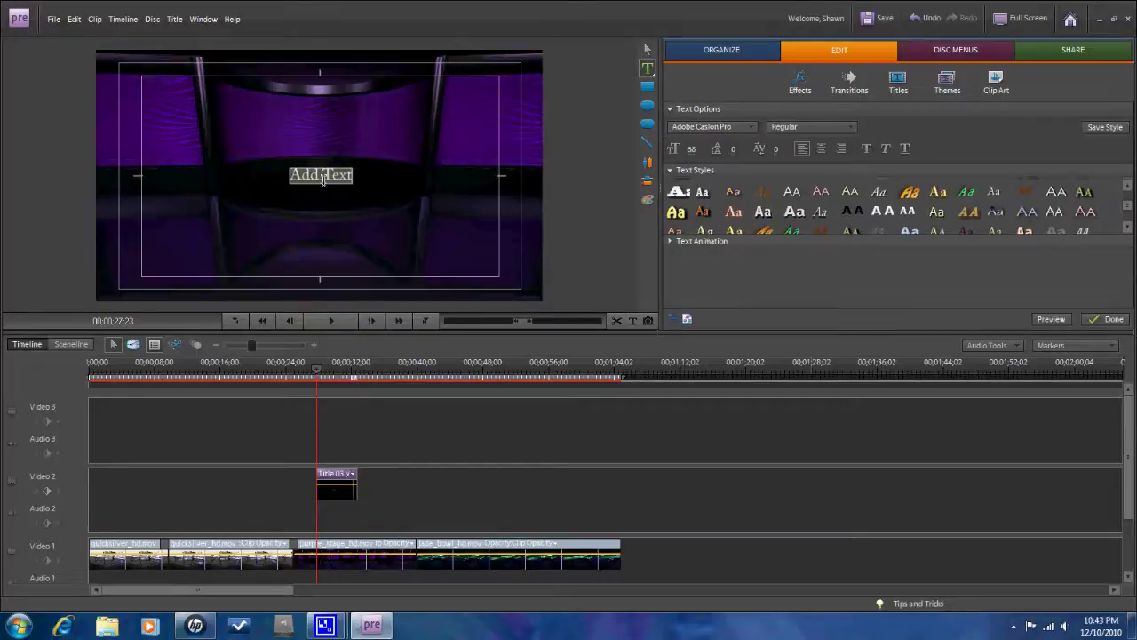
click(75, 21)
Undo repeatedly until the style changes, Add Text wording and Title 03 clip are all gone
click(90, 36)
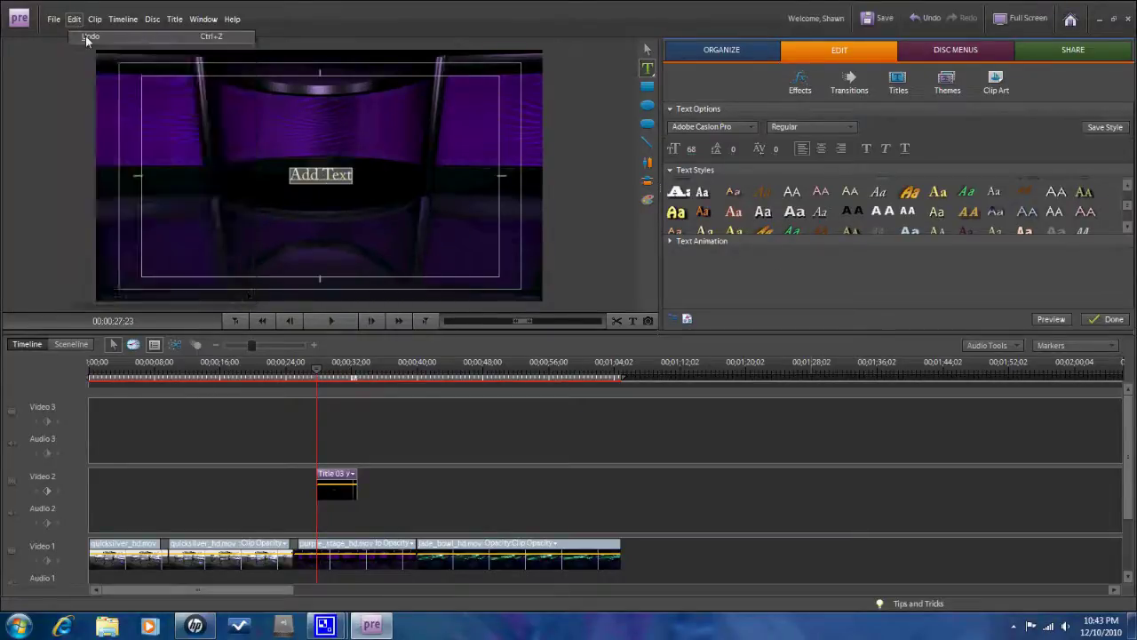
click(72, 21)
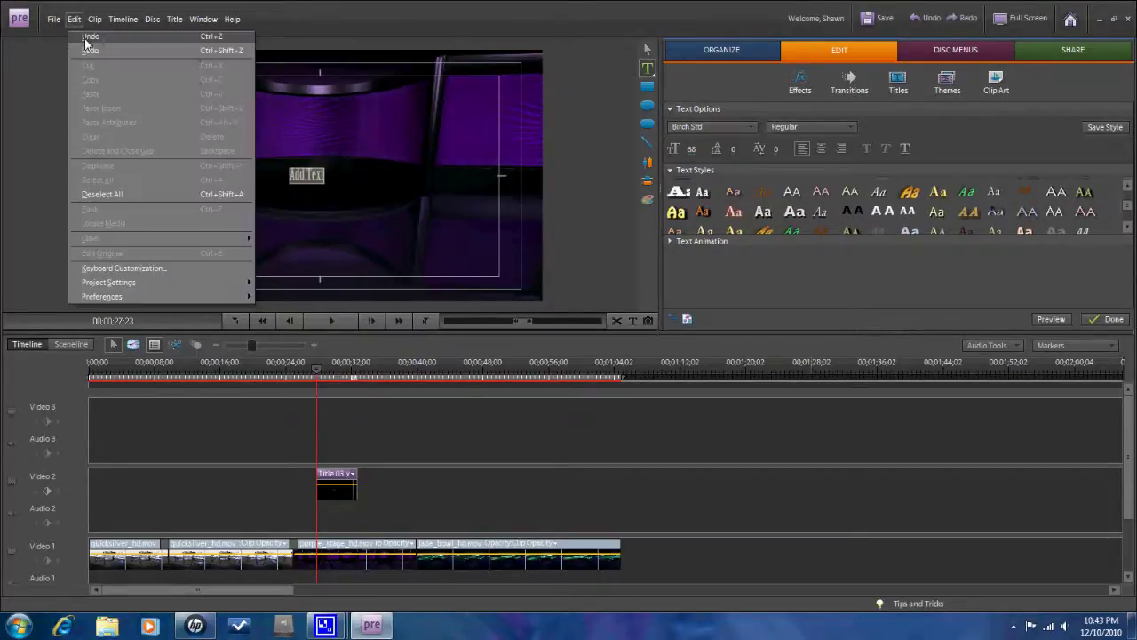
click(90, 35)
click(75, 19)
click(85, 39)
click(73, 18)
click(86, 40)
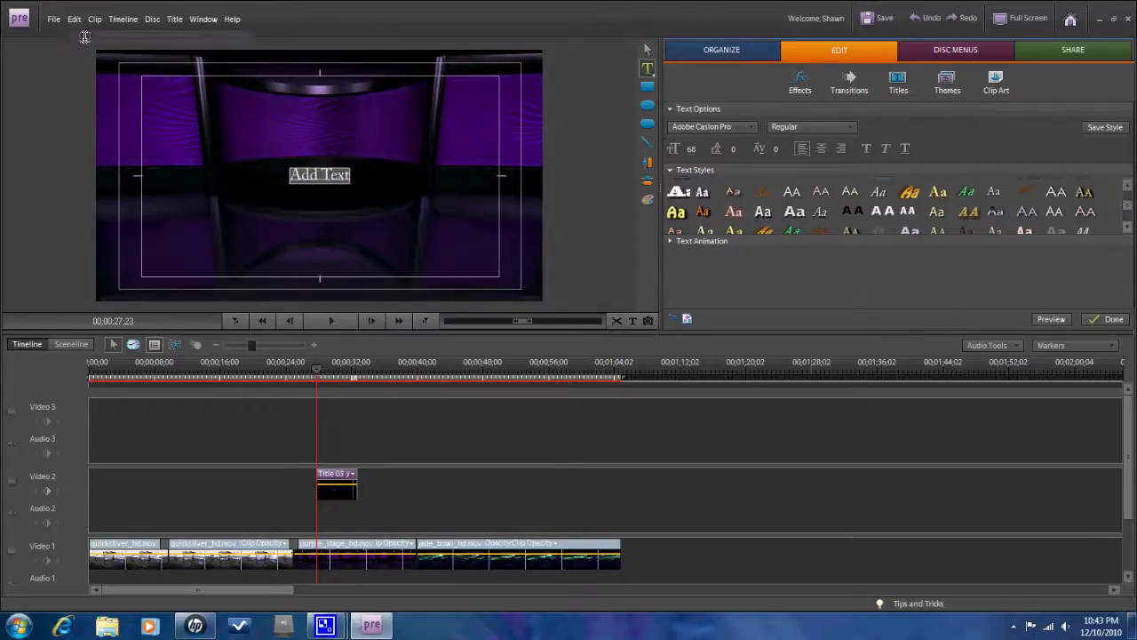
click(74, 20)
click(86, 40)
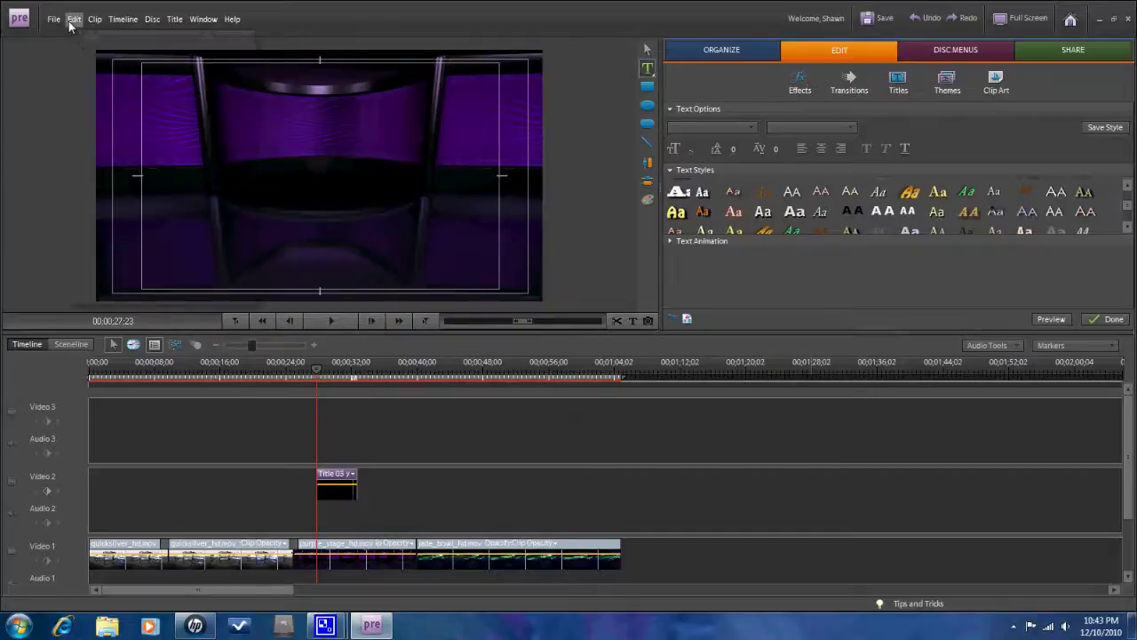
click(74, 19)
click(85, 39)
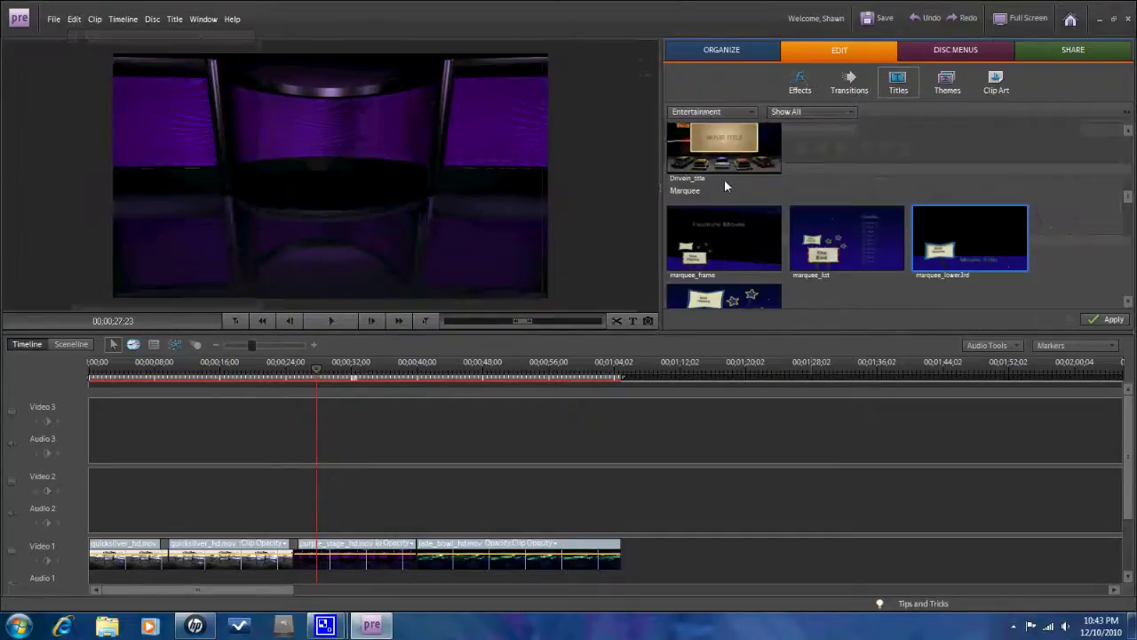
Scroll through the Themes library and return to Event themes like Birthday Party and Outdoor Adventure
click(948, 90)
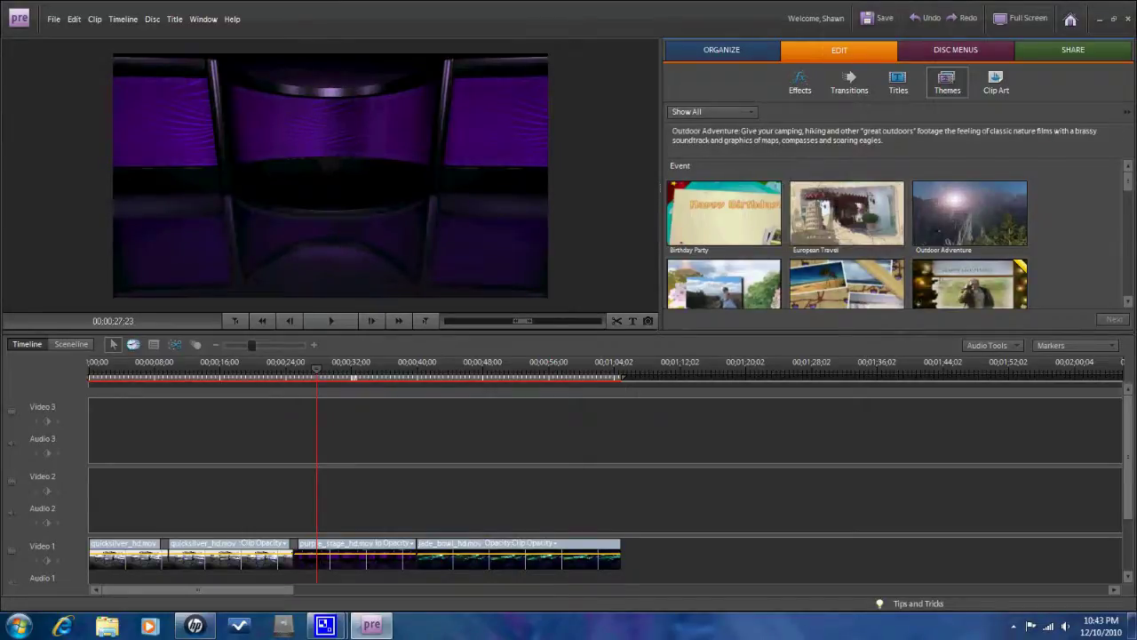
scroll(1125, 204, down, 1)
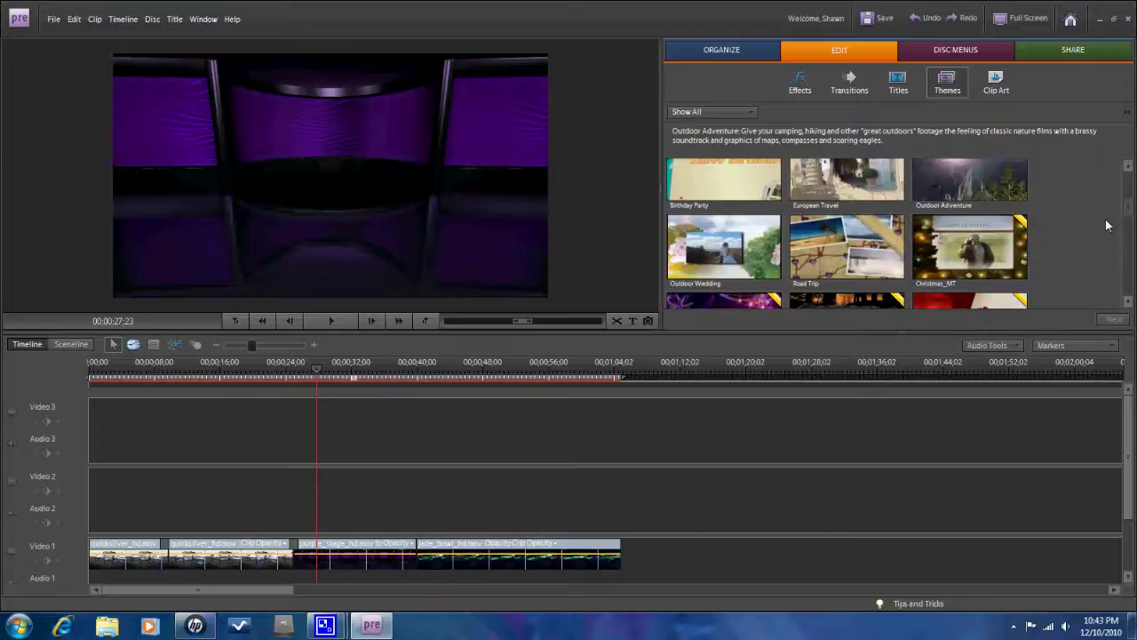
scroll(1106, 225, down, 5)
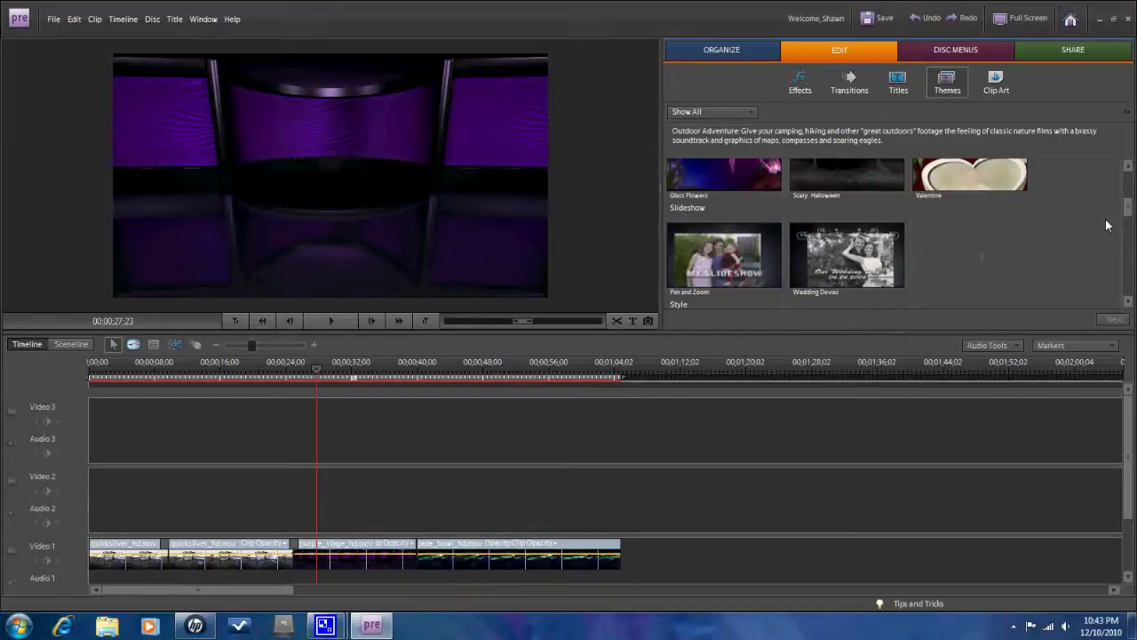
scroll(1128, 213, up, 5)
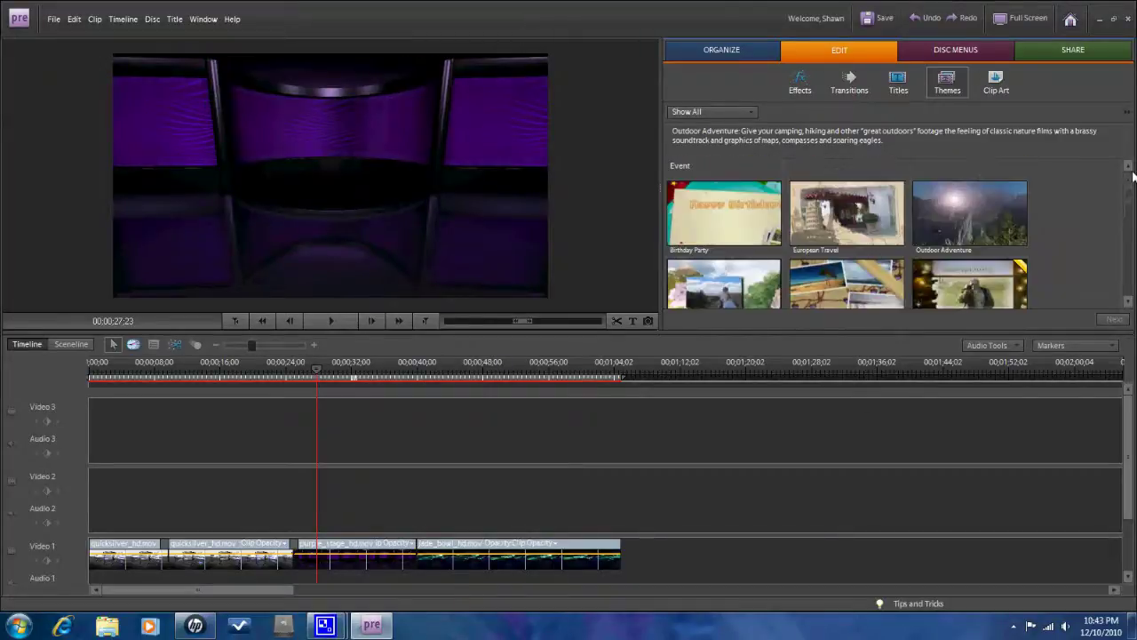
In the Clip Art library, try Butterfly 02 and move the playhead to 00;00;44;14
click(994, 80)
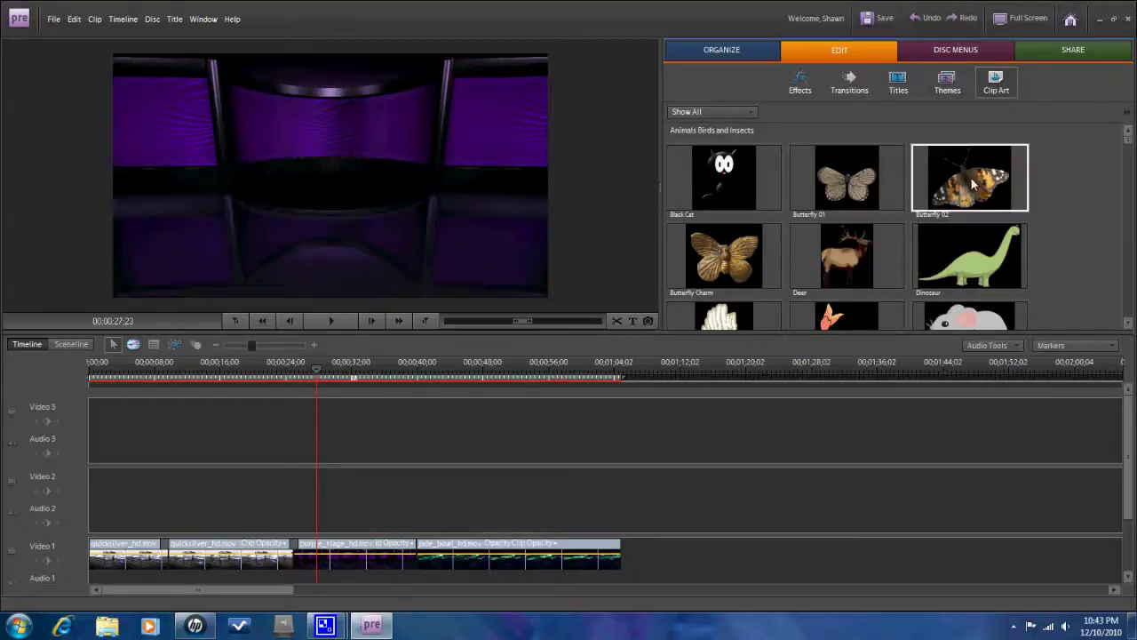
click(933, 174)
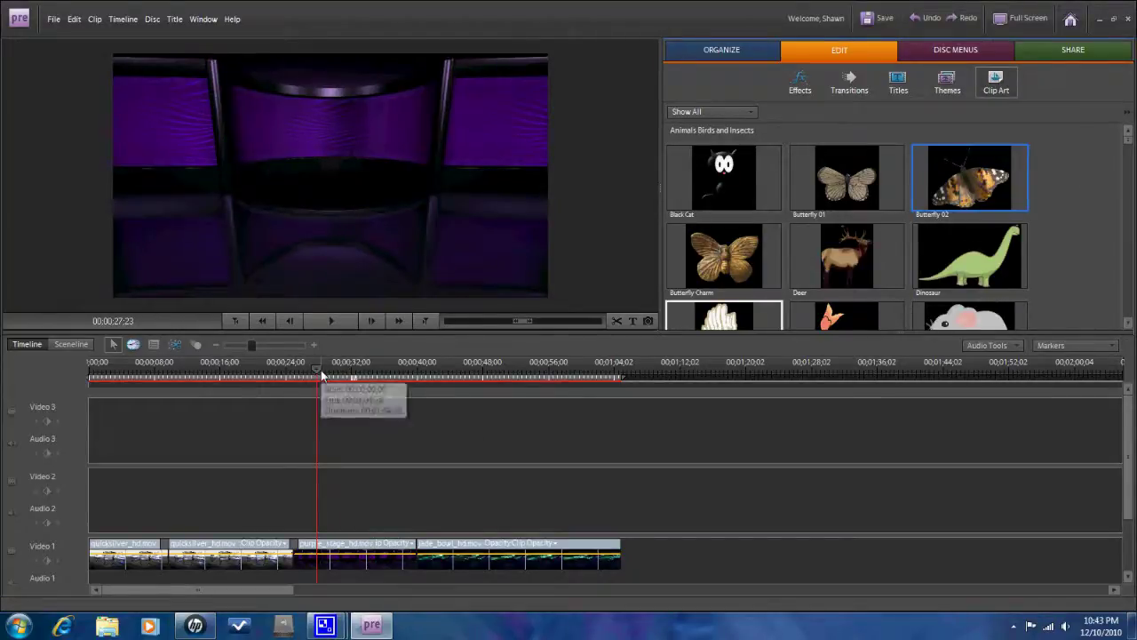
drag(318, 372, 456, 379)
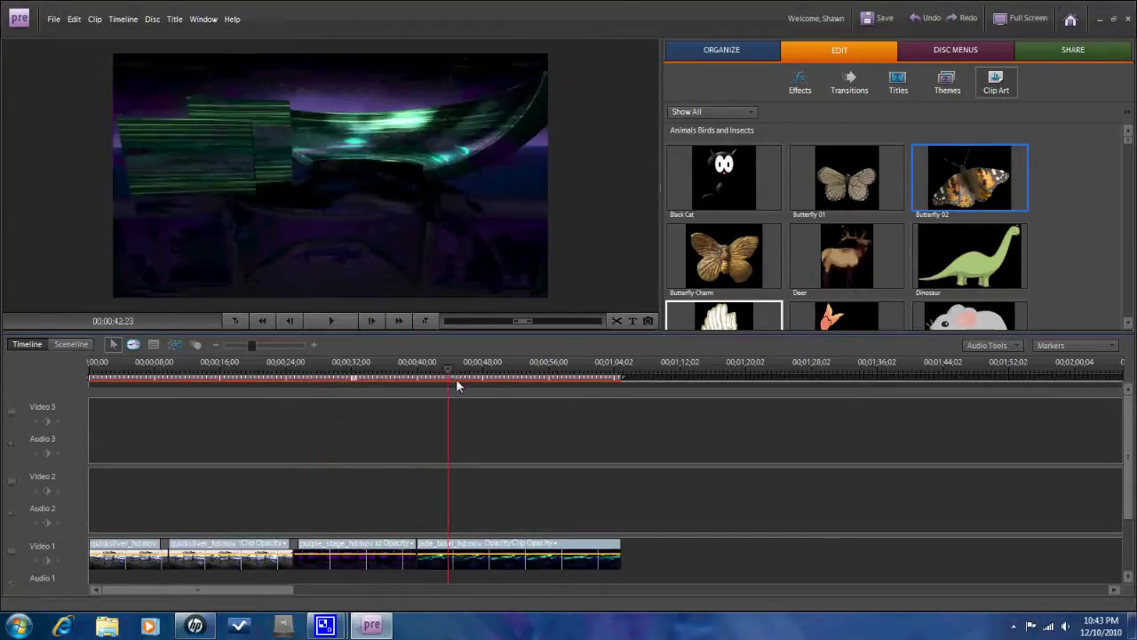
Place the Dinosaur clip art on Video 2 at 44;14, then select it and the background clip
click(988, 255)
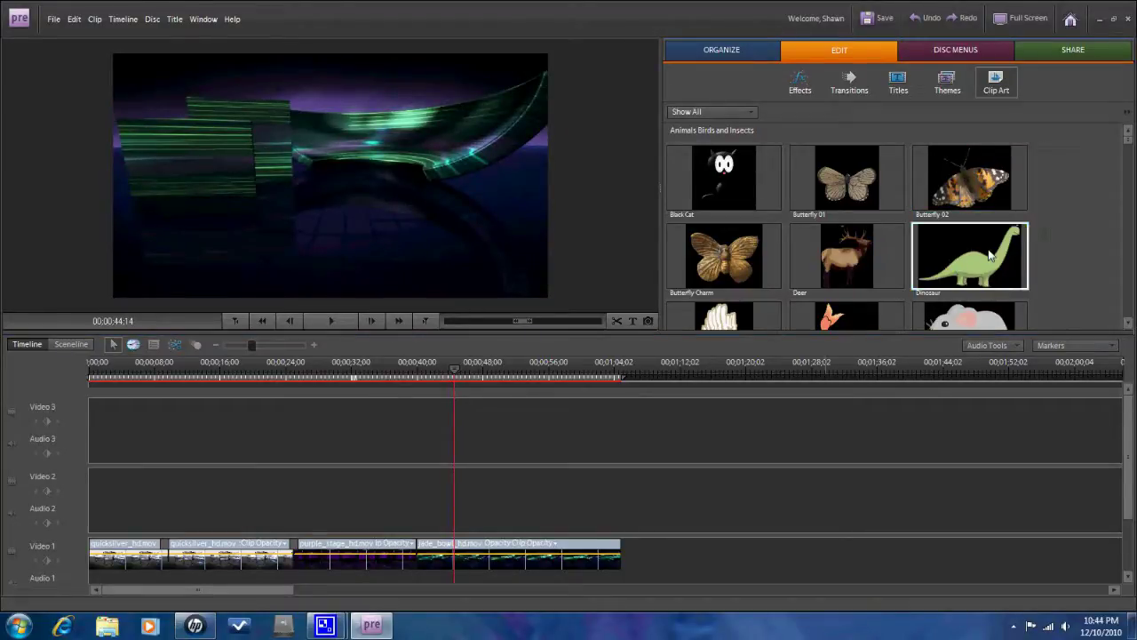
drag(989, 255, 446, 502)
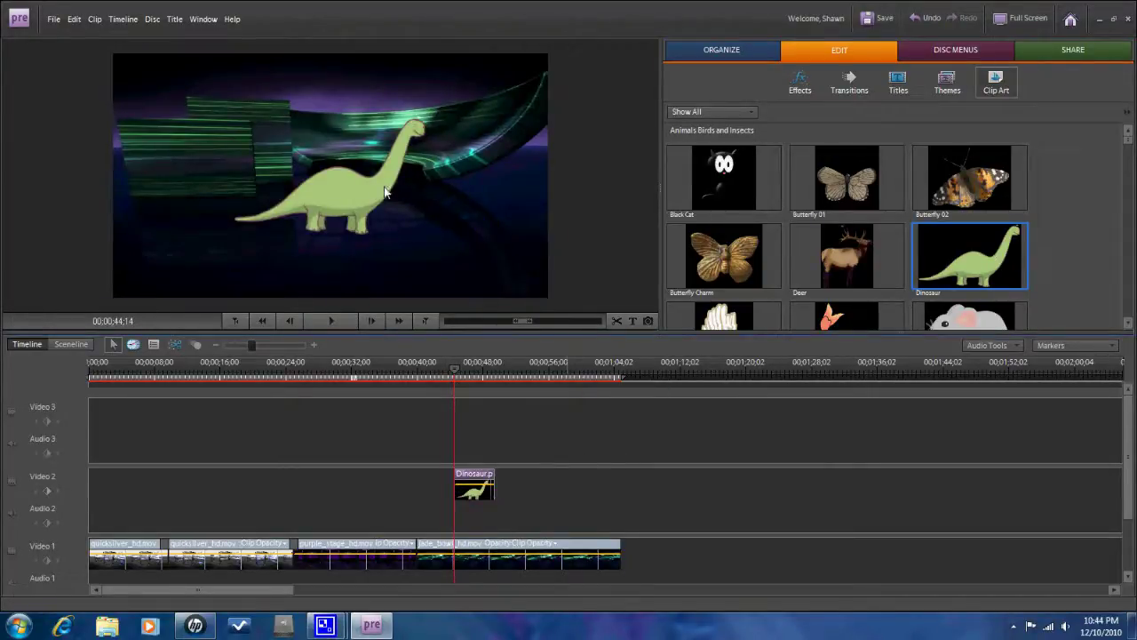
click(339, 191)
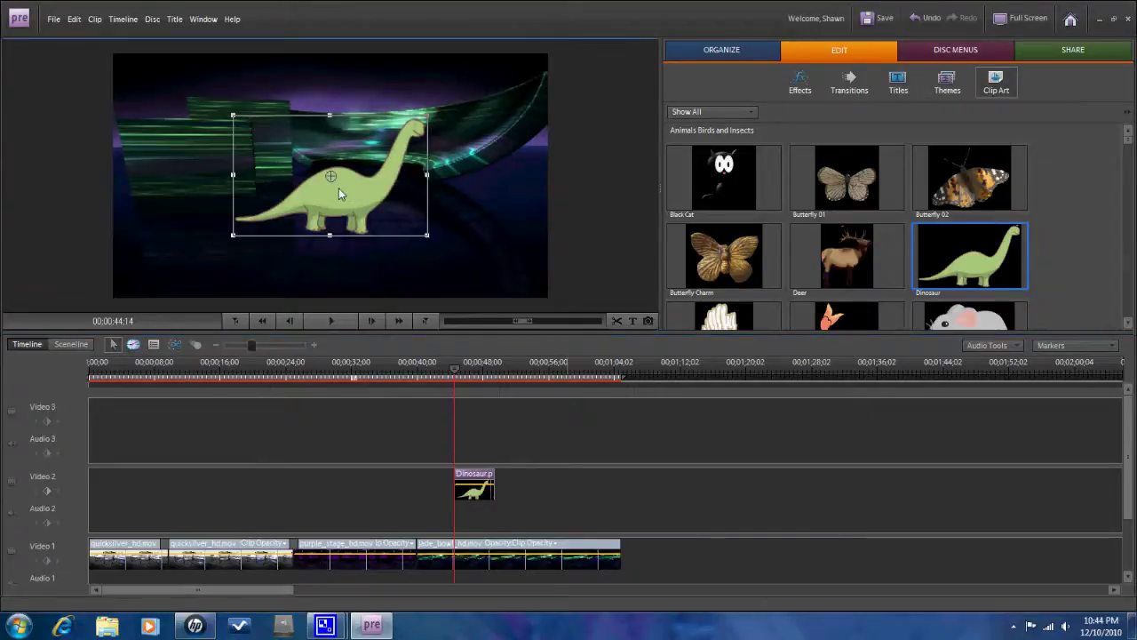
click(340, 189)
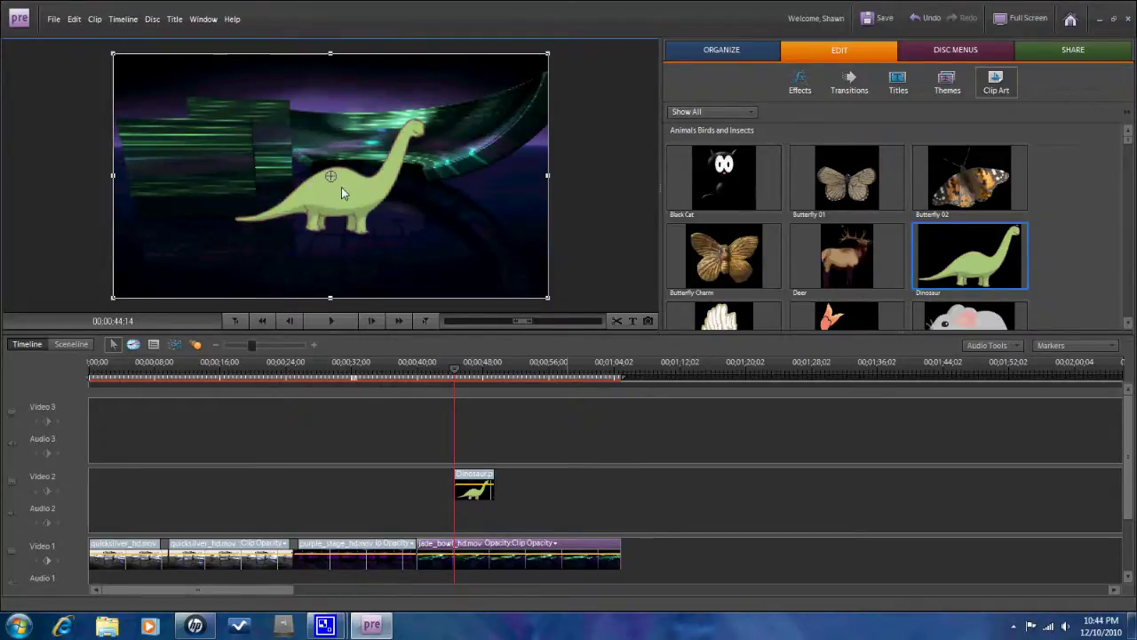
click(73, 18)
Undo the Dinosaur clip art so only the four Video 1 clips remain
click(73, 33)
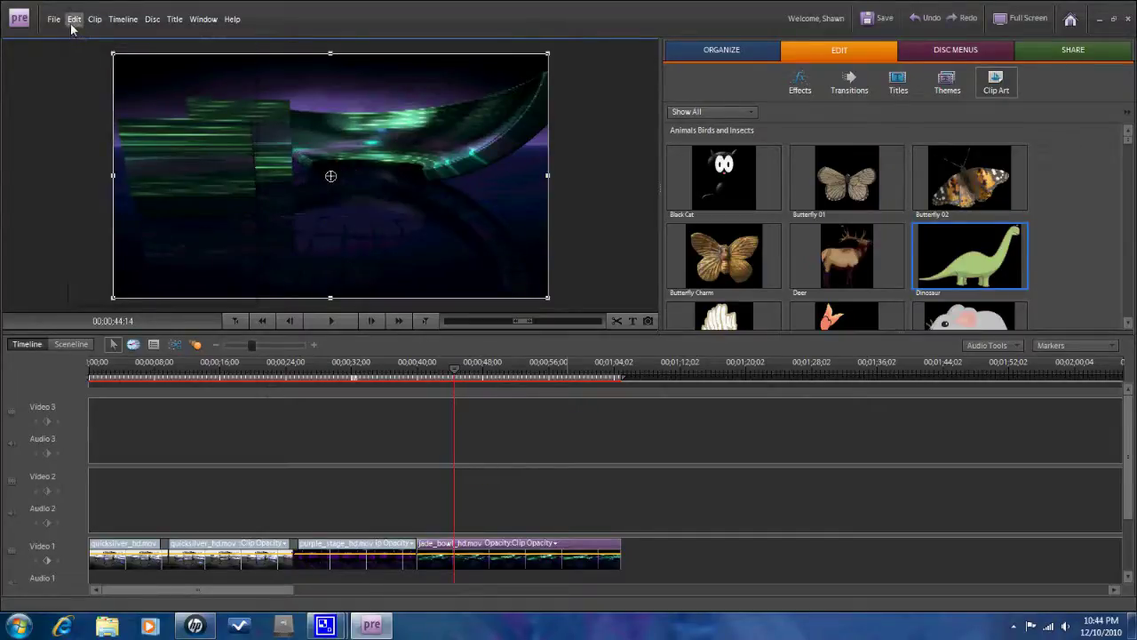
click(74, 19)
click(82, 37)
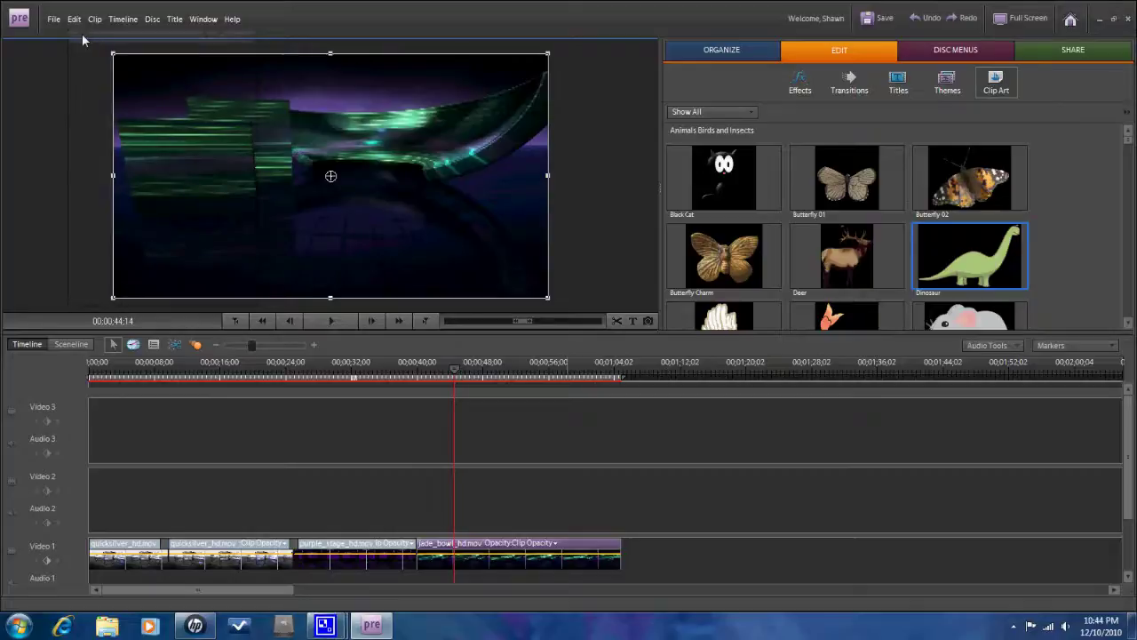
click(74, 18)
click(82, 36)
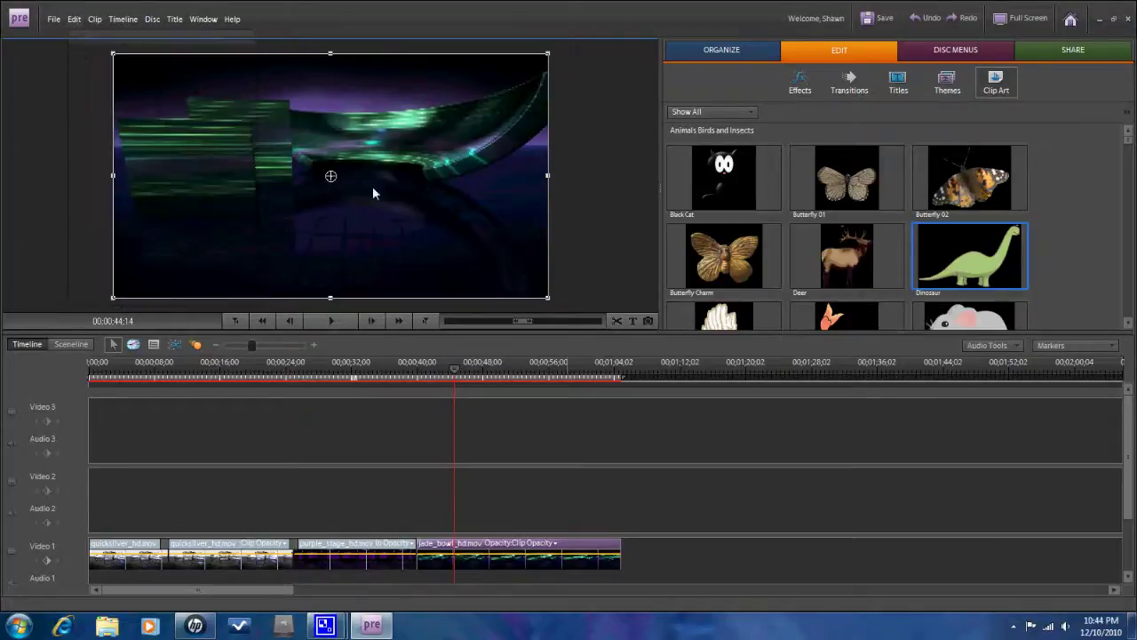
Scroll down through the remaining Clip Art categories
scroll(1126, 149, down, 1)
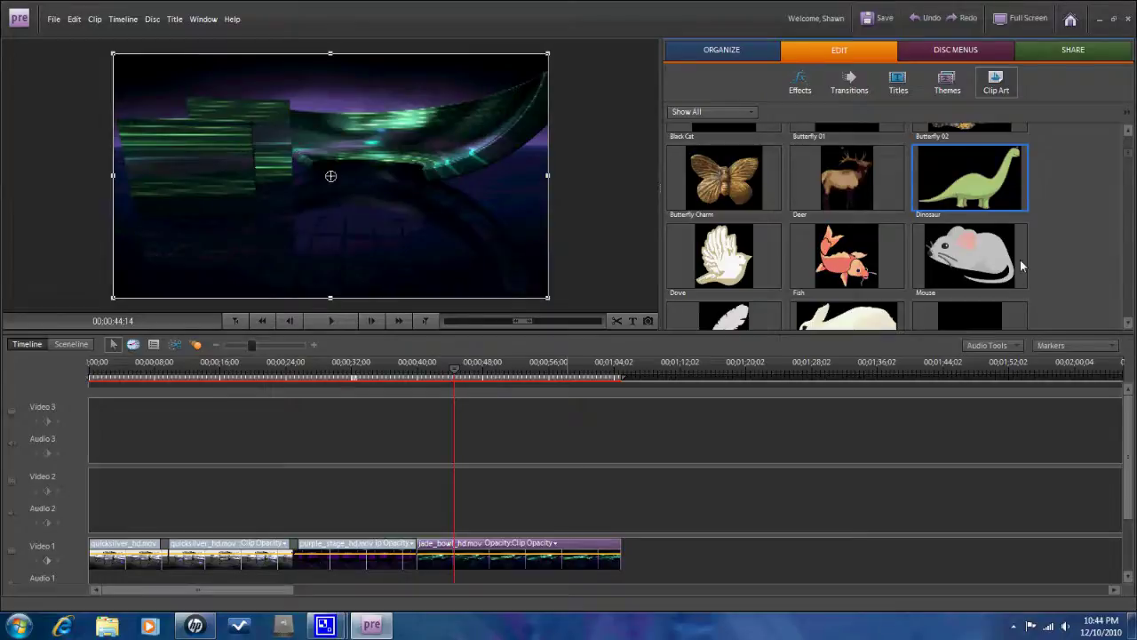
scroll(1112, 230, down, 5)
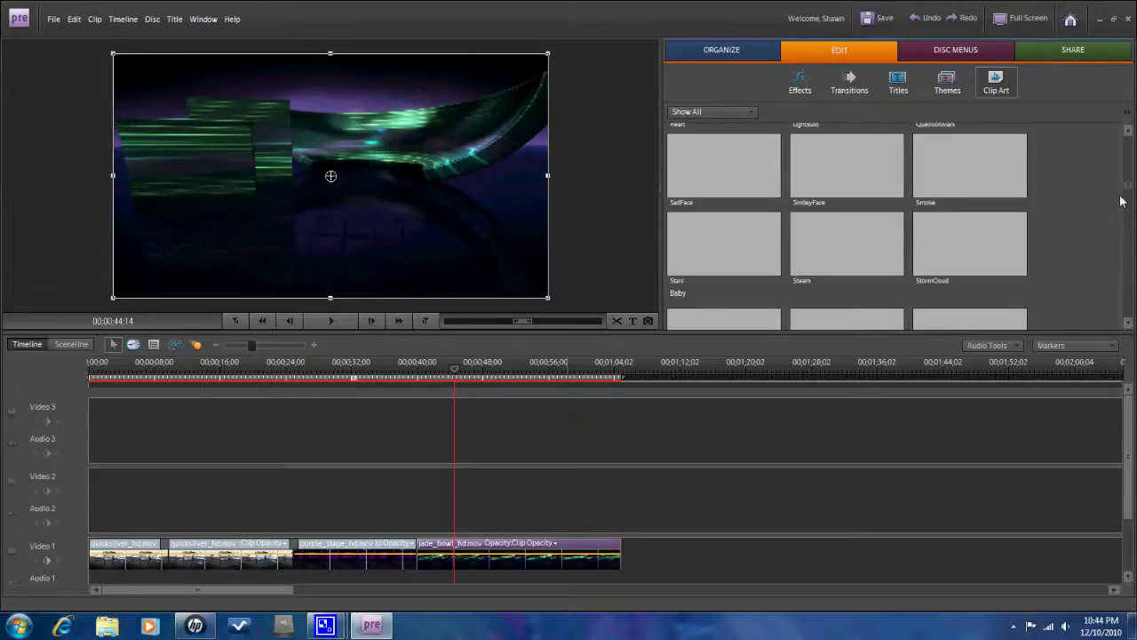
scroll(1120, 201, down, 5)
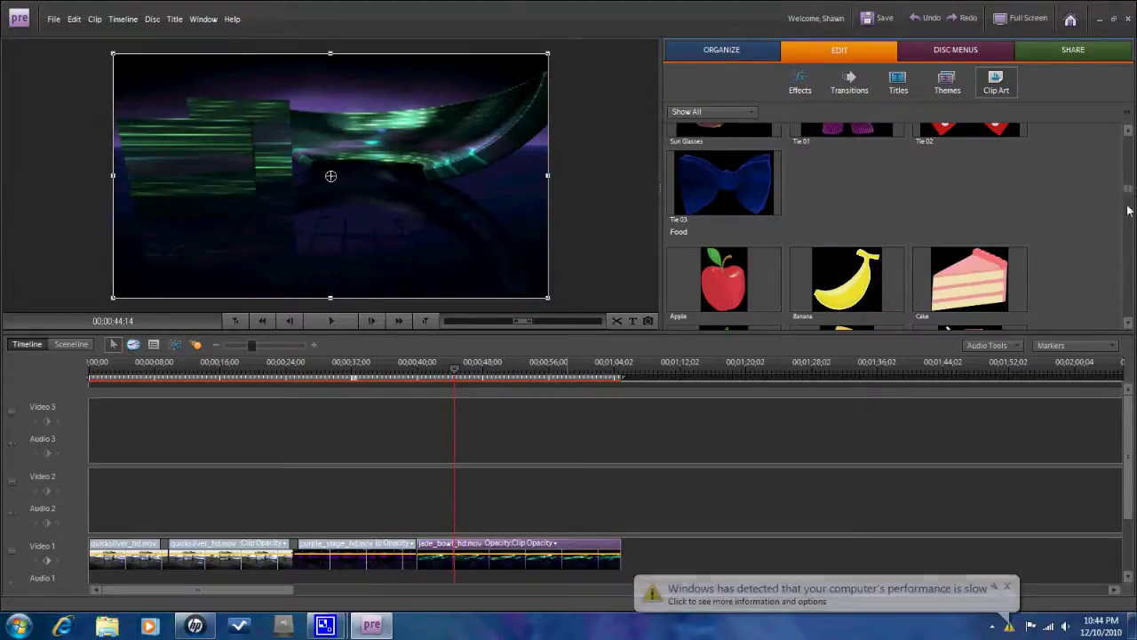
scroll(1121, 213, down, 3)
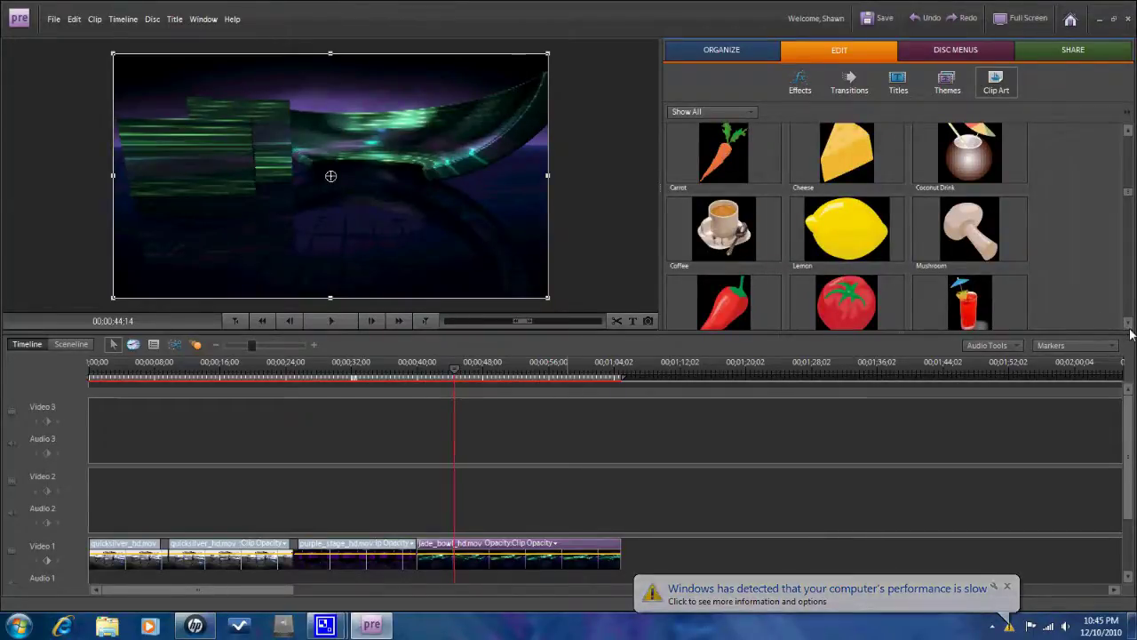
scroll(1127, 329, down, 3)
scroll(1126, 334, down, 3)
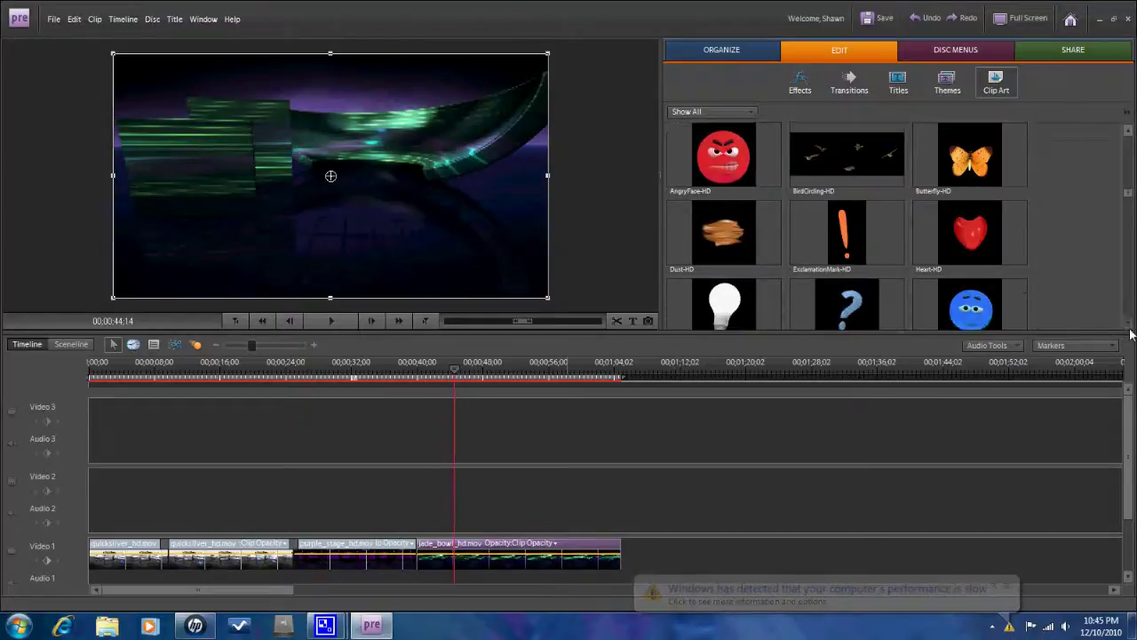
scroll(1130, 334, down, 3)
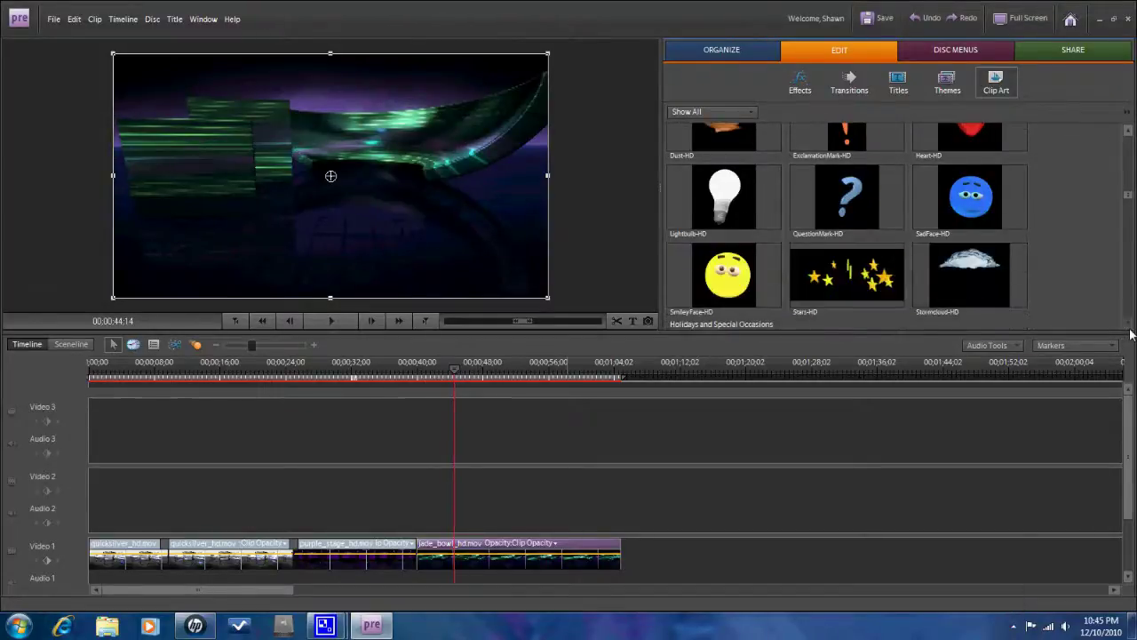
scroll(1130, 334, down, 3)
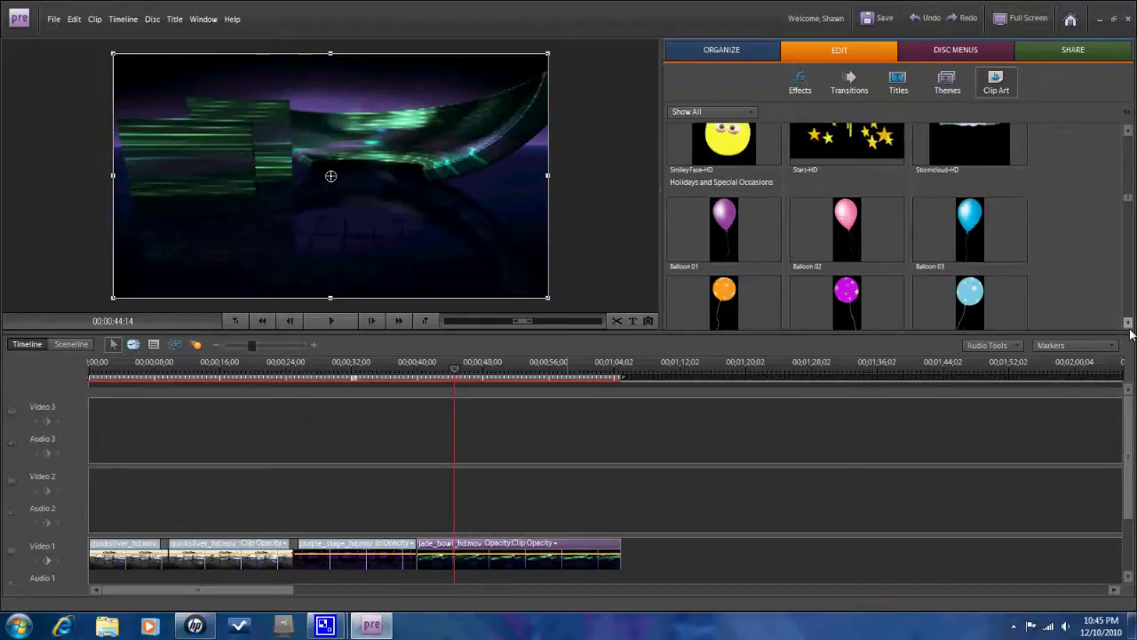
scroll(1130, 334, down, 3)
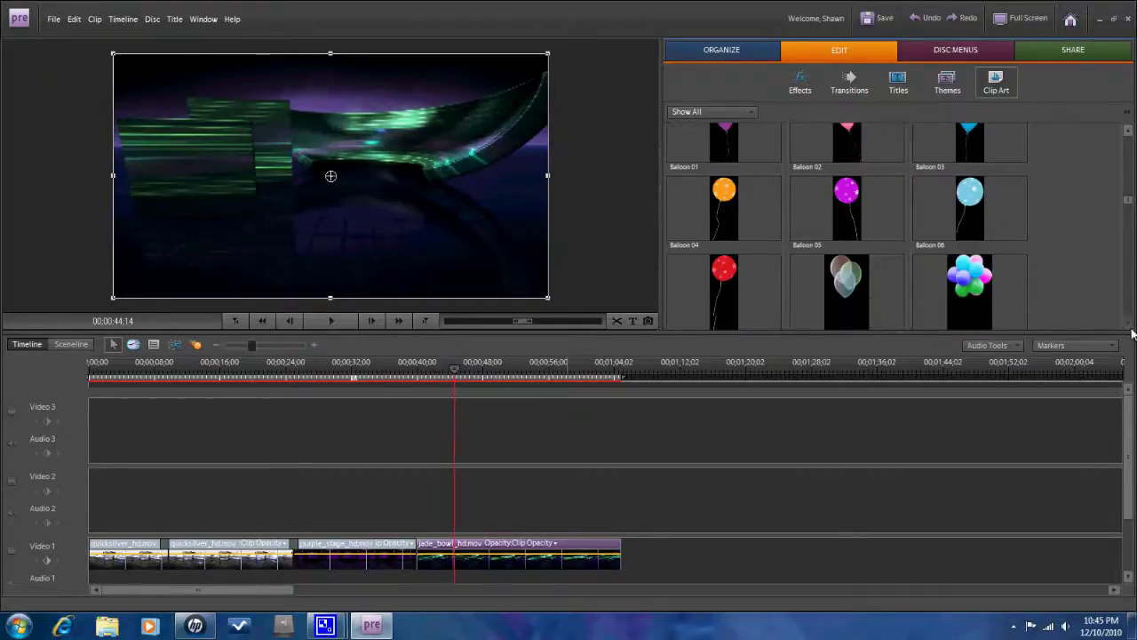
scroll(1130, 327, down, 3)
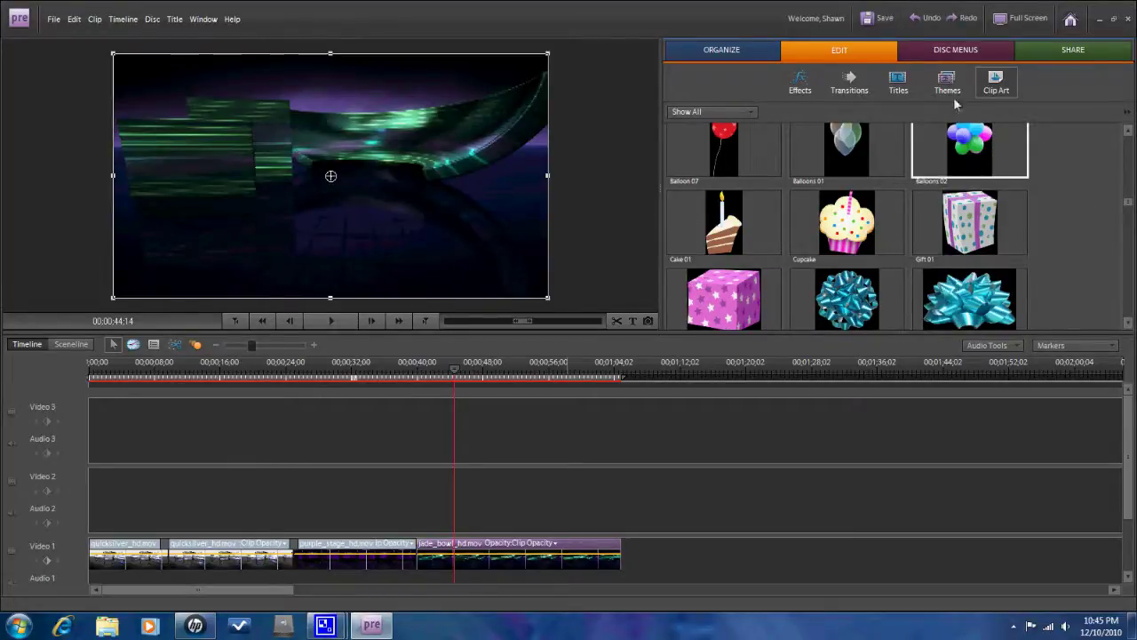
Browse the Disc Menus templates, then show the Share options from Disc and Online to Tape
click(966, 48)
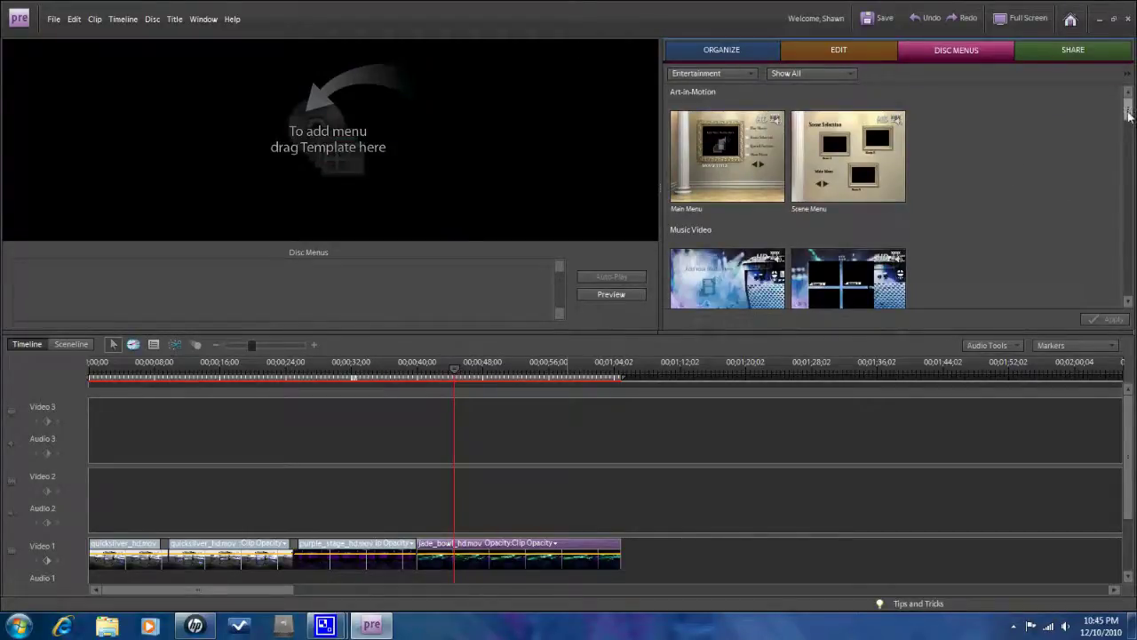
mouse_move(1128, 115)
mouse_down()
mouse_move(1118, 296)
mouse_move(1128, 108)
mouse_up()
click(1071, 53)
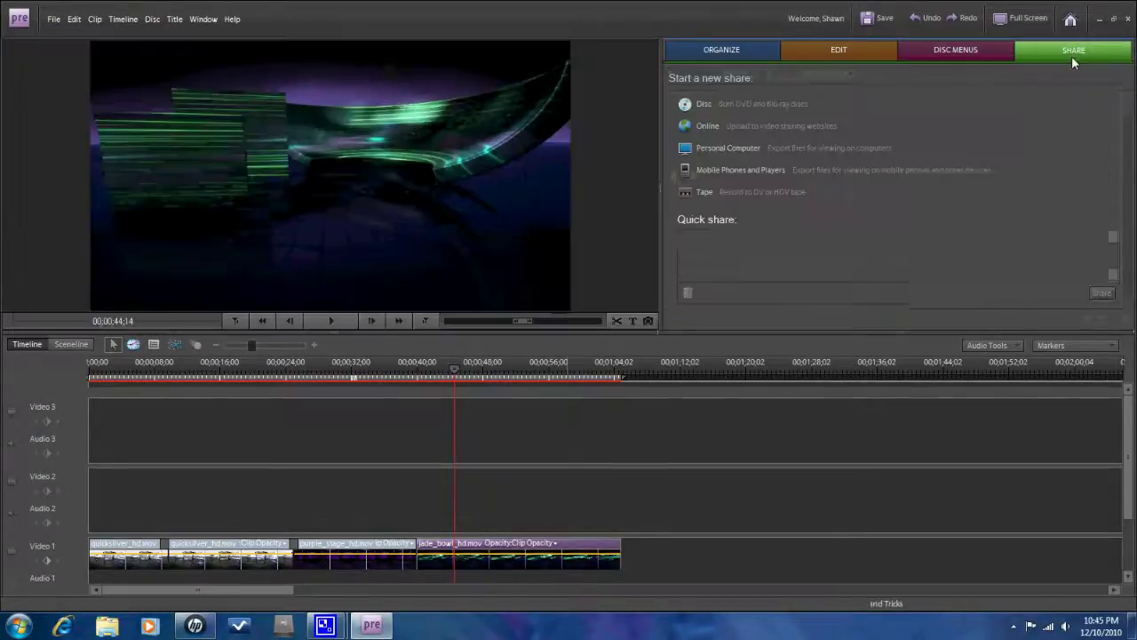